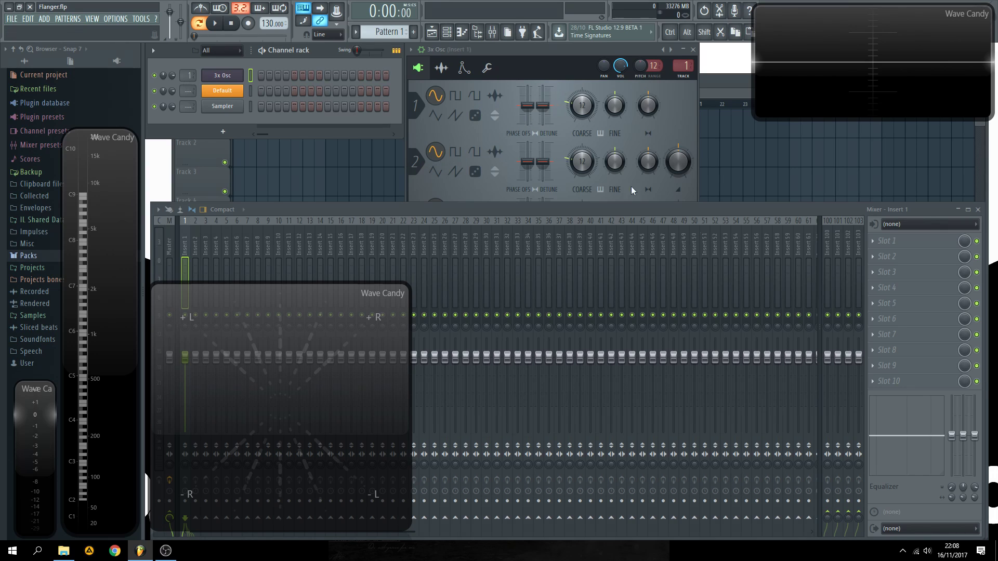
Load Fruity Flanger into the first effect slot of mixer track Insert 1 and place its window over the mixer
{"action": "left_click", "coordinate": [874, 244]}
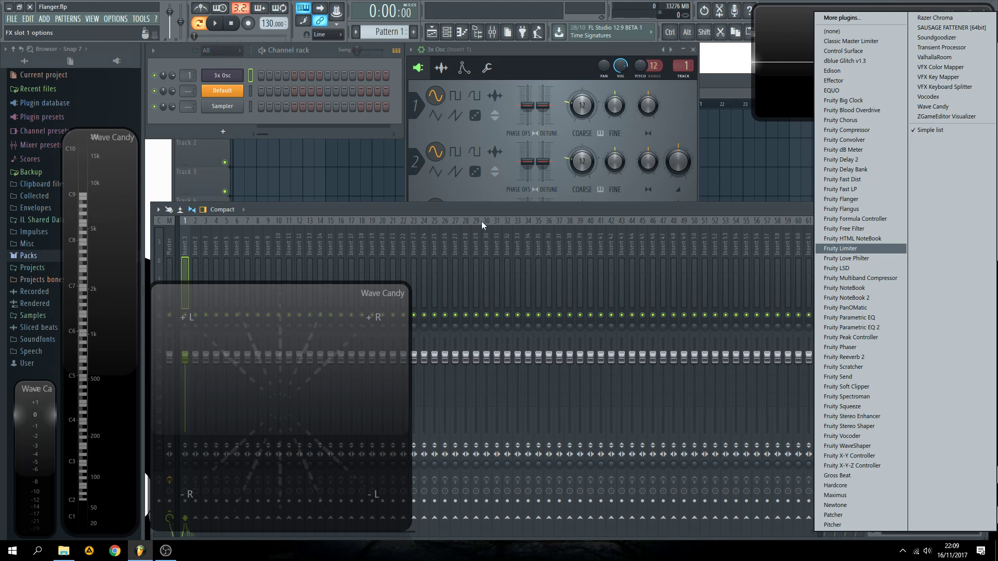
{"action": "left_click", "coordinate": [192, 246]}
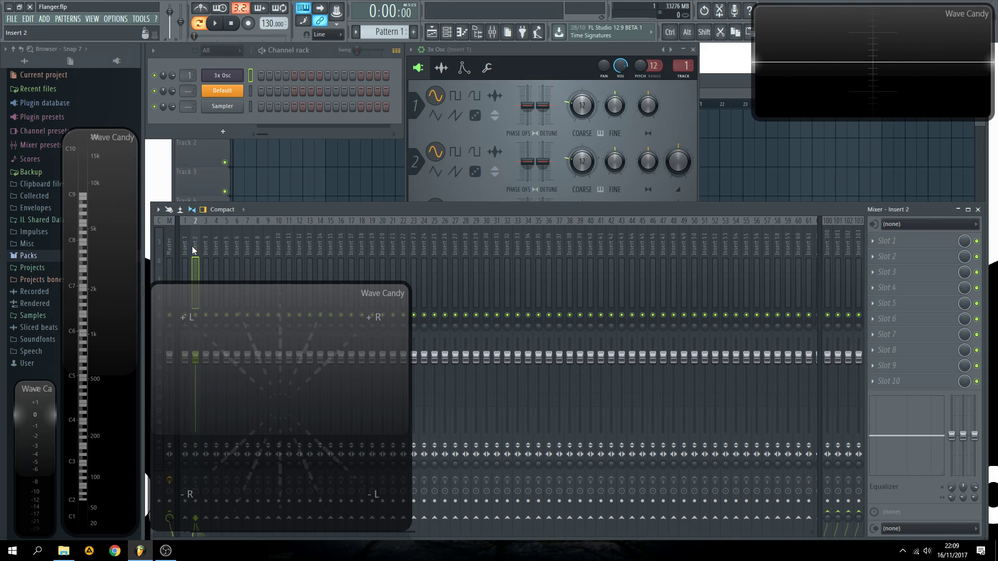
{"action": "left_click", "coordinate": [187, 244]}
{"action": "left_click", "coordinate": [876, 240]}
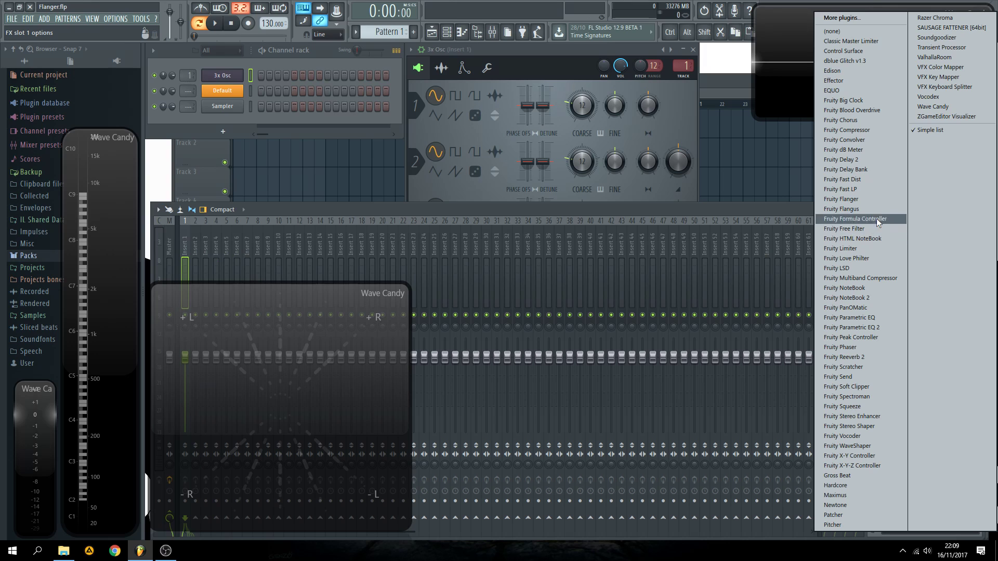
{"action": "left_click", "coordinate": [848, 200]}
{"action": "left_click_drag", "start_coordinate": [532, 148], "coordinate": [543, 212]}
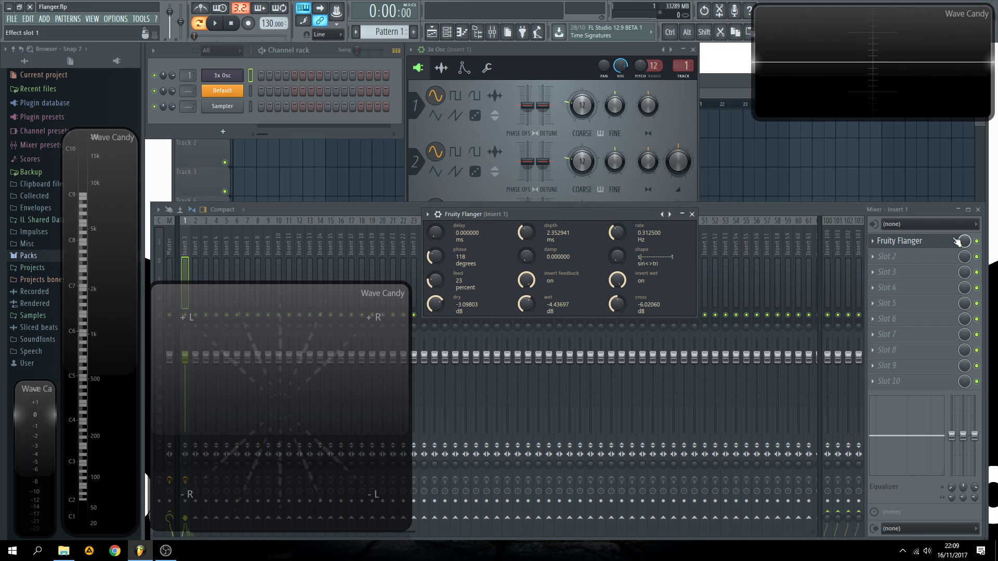
Bypass the Fruity Flanger on Insert 1, close its window and bring the 3x Osc synth to the front
{"action": "left_click", "coordinate": [976, 241]}
{"action": "left_click", "coordinate": [692, 214]}
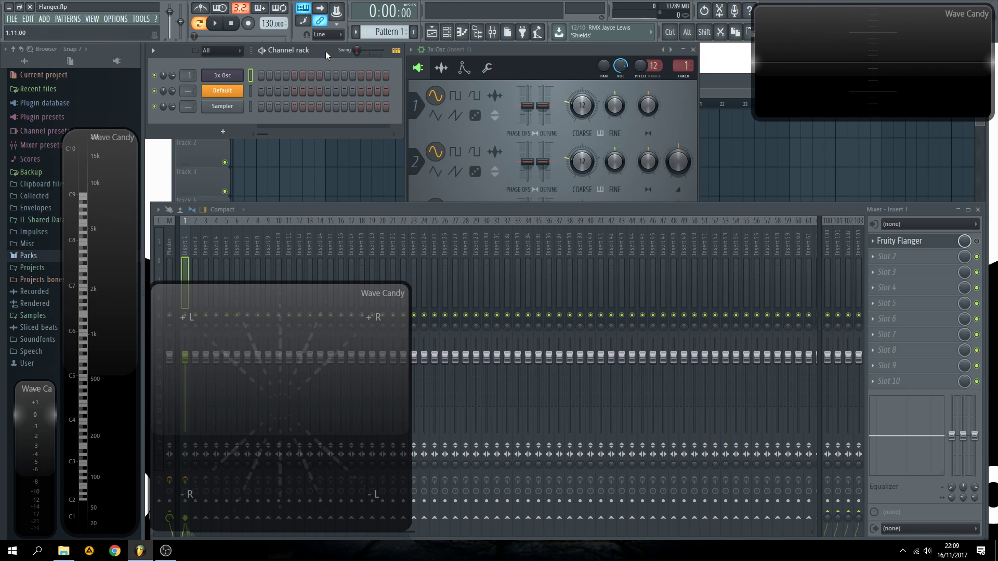
{"action": "left_click", "coordinate": [515, 51]}
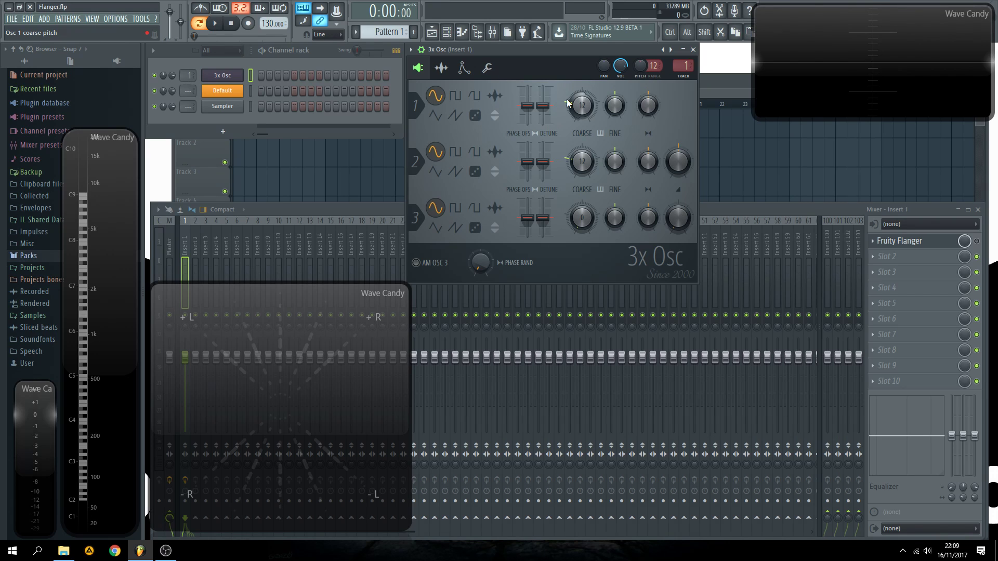
Play test notes on 3x Osc while adjusting oscillator 2's mix level and fine pitch
{"action": "key", "text": "q"}
{"action": "key", "text": "z"}
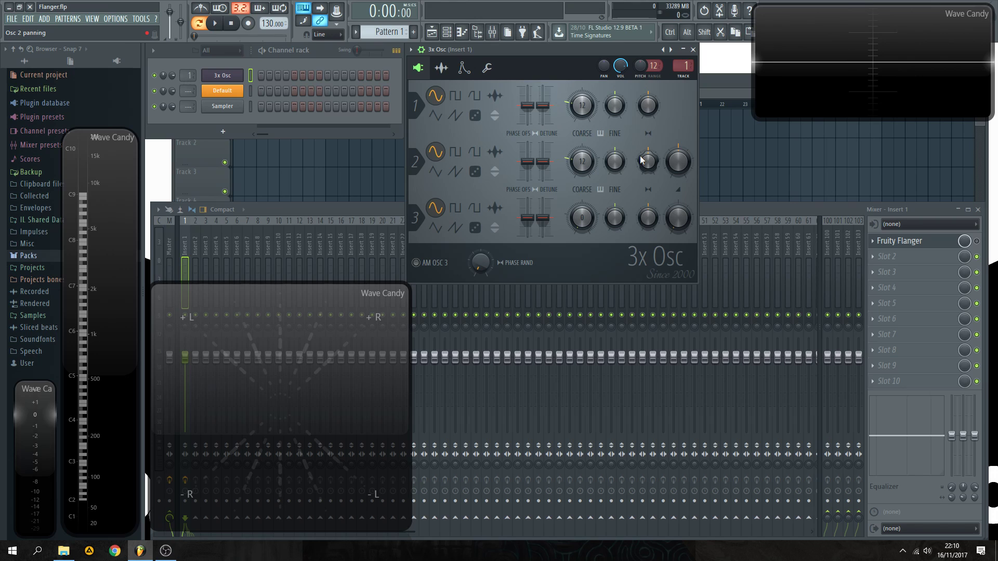
{"action": "key", "text": "z"}
{"action": "left_click_drag", "start_coordinate": [677, 162], "coordinate": [684, 164]}
{"action": "key", "text": "z"}
{"action": "left_click_drag", "start_coordinate": [617, 164], "coordinate": [617, 161]}
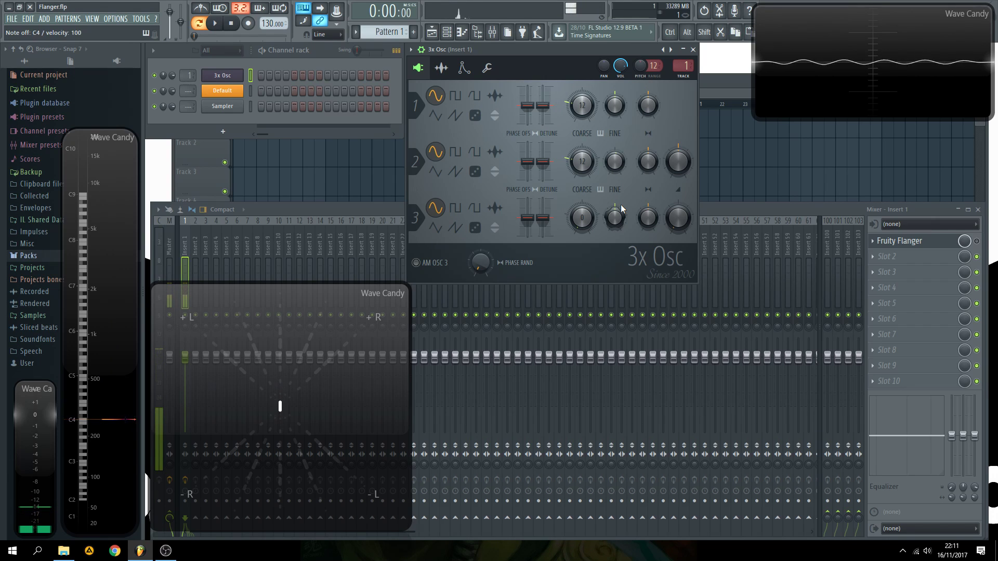
Set the coarse pitch of oscillators 1 and 2 to 0 and play a test note
{"action": "left_click_drag", "start_coordinate": [582, 105], "coordinate": [582, 146]}
{"action": "mouse_move", "coordinate": [583, 162]}
{"action": "left_mouse_down"}
{"action": "mouse_move", "coordinate": [582, 193]}
{"action": "mouse_move", "coordinate": [582, 162]}
{"action": "left_mouse_up"}
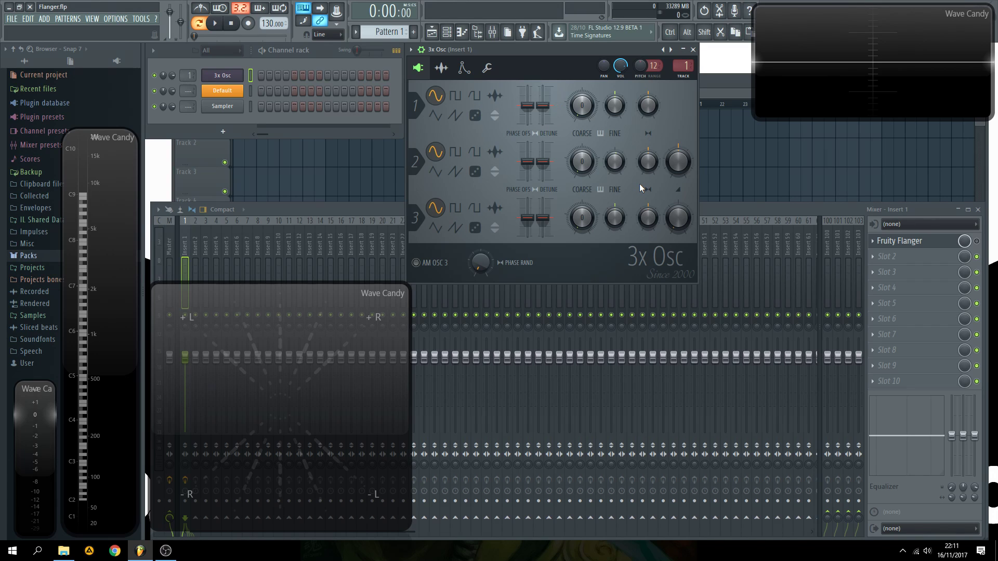
{"action": "key", "text": "z"}
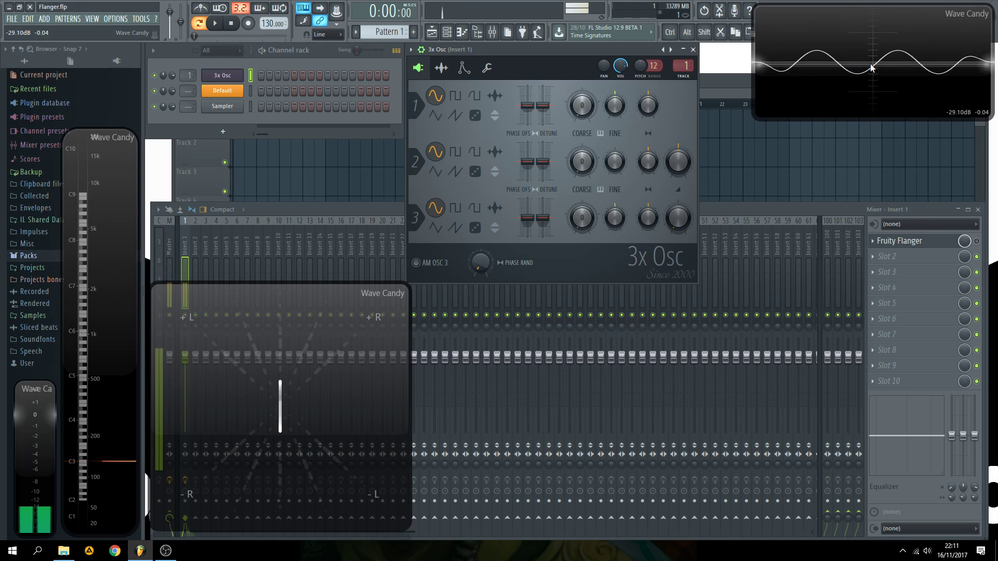
Sweep oscillator 2's fine pitch up to +100 cents and adjust oscillator 1's fine pitch while the note sounds
{"action": "left_click_drag", "start_coordinate": [616, 162], "coordinate": [616, 147]}
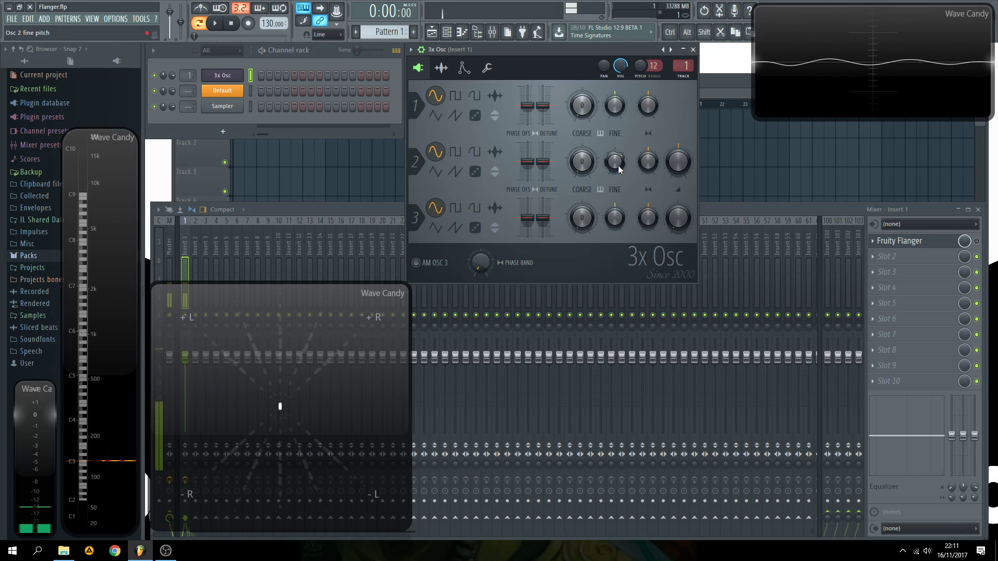
{"action": "left_click_drag", "start_coordinate": [620, 167], "coordinate": [620, 160]}
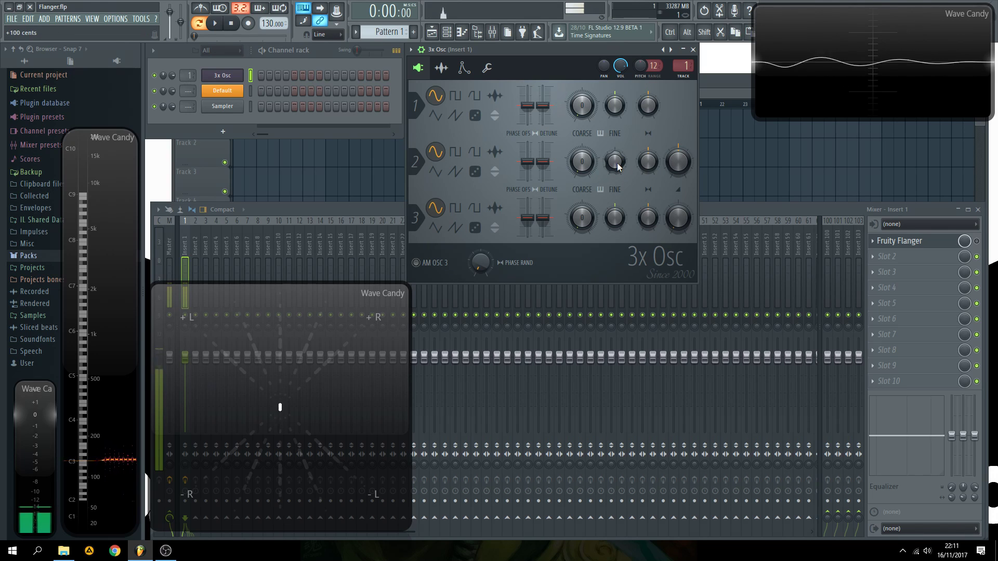
{"action": "left_click_drag", "start_coordinate": [615, 106], "coordinate": [614, 115]}
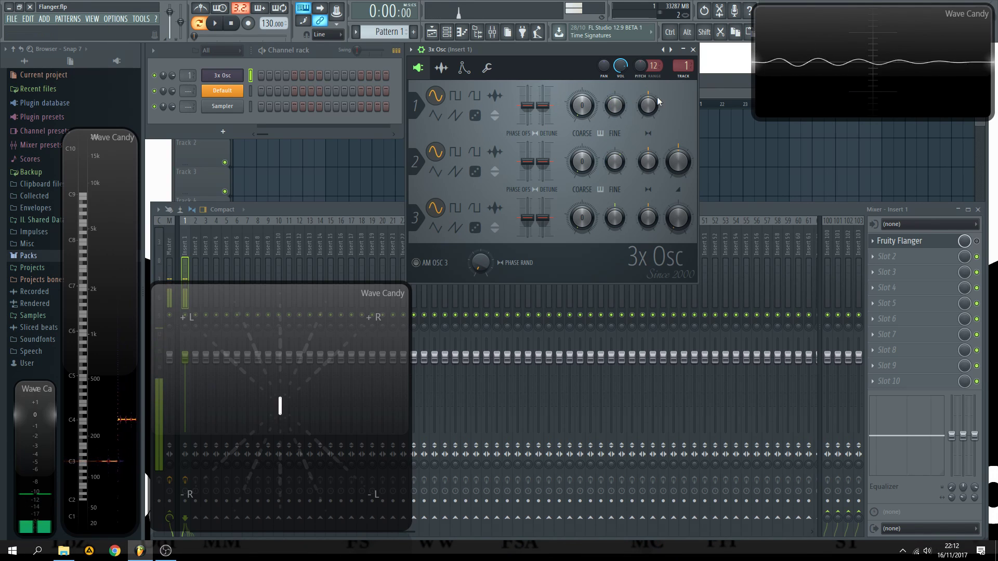
Set the coarse pitch of oscillators 1 and 2 to 12 and switch both waveforms to sawtooth
{"action": "left_click_drag", "start_coordinate": [584, 108], "coordinate": [585, 89]}
{"action": "left_click_drag", "start_coordinate": [583, 163], "coordinate": [583, 146]}
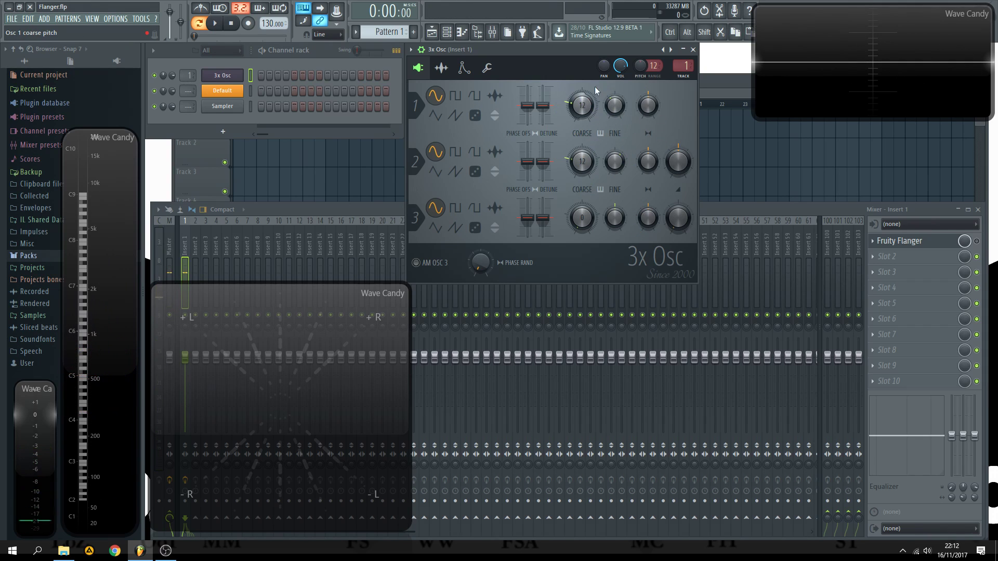
{"action": "left_click", "coordinate": [456, 117]}
{"action": "left_click", "coordinate": [456, 172]}
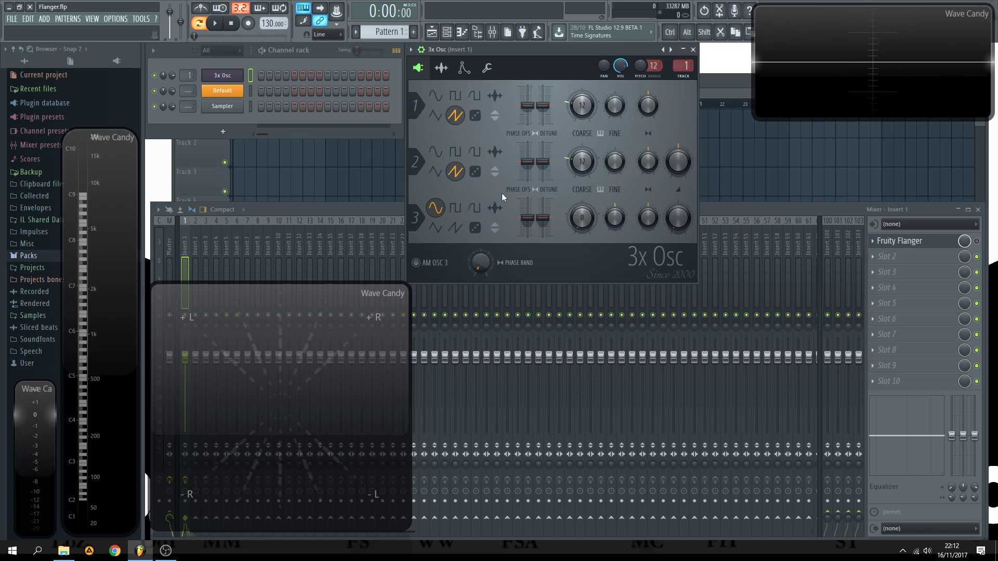
Play a sawtooth test note while detuning oscillator 2's fine pitch by about -3 cents
{"action": "key", "text": "z"}
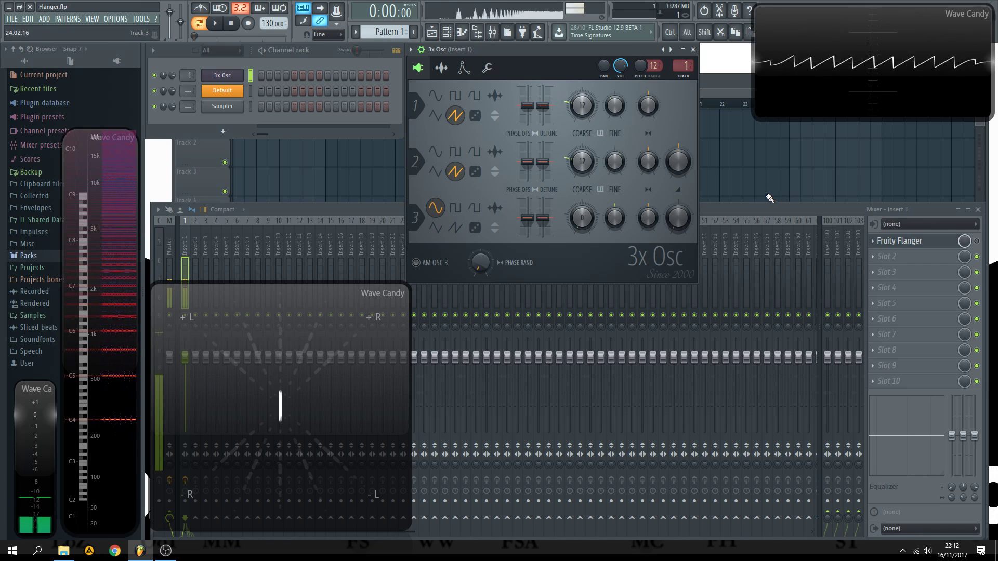
{"action": "left_click_drag", "start_coordinate": [617, 163], "coordinate": [623, 170]}
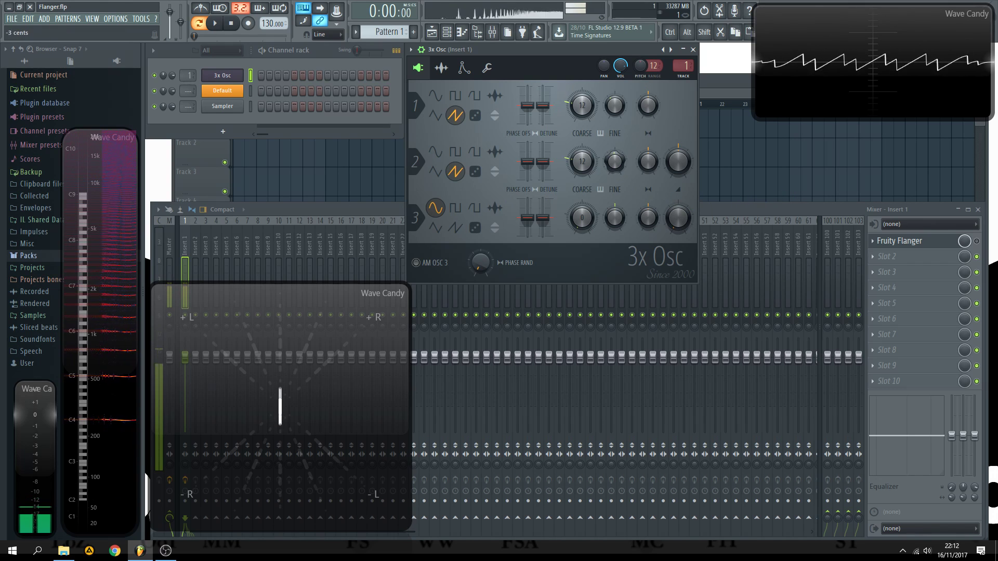
{"action": "mouse_move", "coordinate": [616, 162]}
{"action": "left_mouse_down"}
{"action": "mouse_move", "coordinate": [616, 185]}
{"action": "mouse_move", "coordinate": [616, 163]}
{"action": "left_mouse_up"}
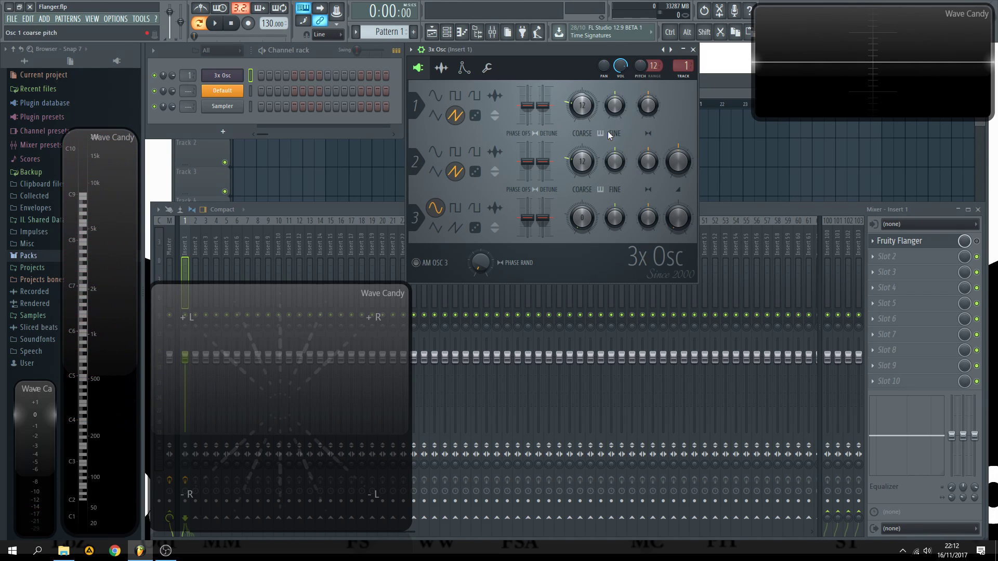
Switch oscillators 1 and 2 to sine waves and turn down the mix levels of oscillators 2 and 3
{"action": "left_click", "coordinate": [440, 104]}
{"action": "left_click", "coordinate": [440, 155]}
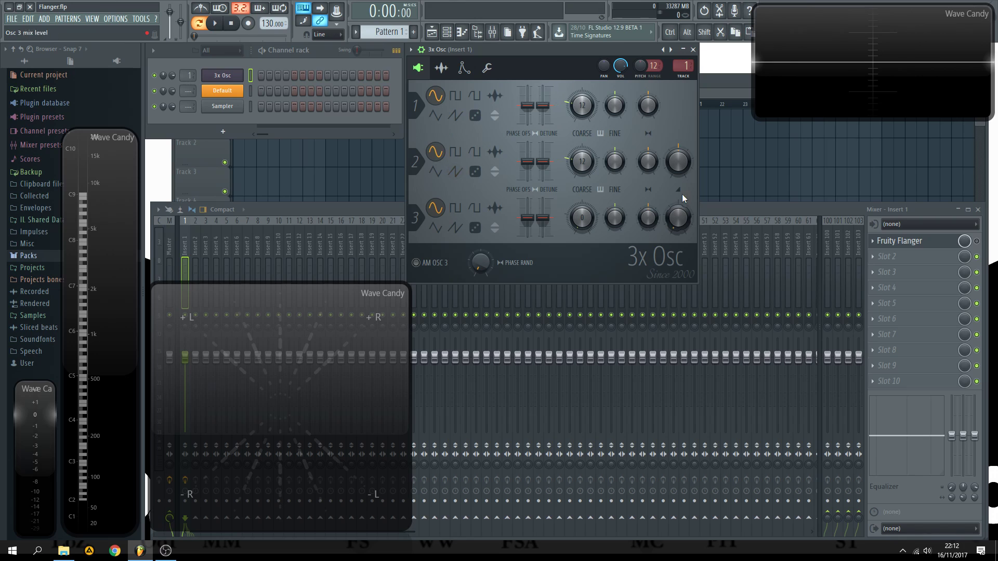
{"action": "left_click_drag", "start_coordinate": [679, 218], "coordinate": [674, 217]}
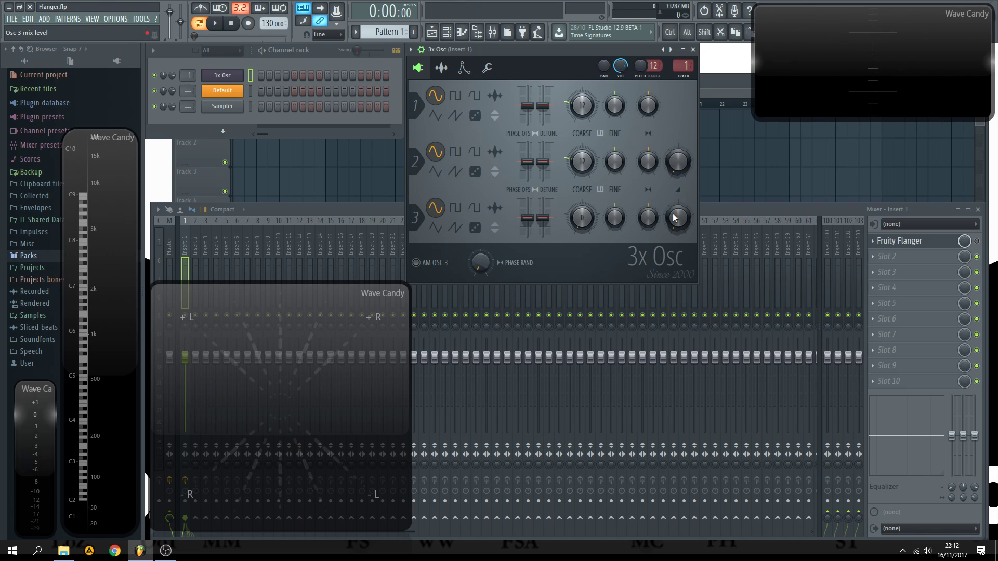
Re-enable the Fruity Flanger on Insert 1 and load its Bad Leslie preset
{"action": "left_click", "coordinate": [986, 247]}
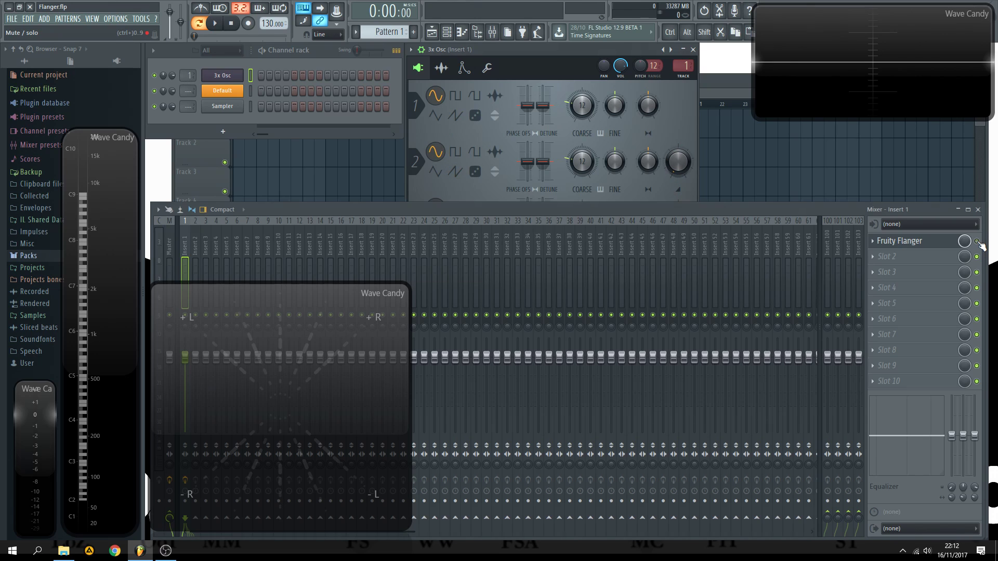
{"action": "left_click", "coordinate": [902, 247]}
{"action": "left_click_drag", "start_coordinate": [559, 214], "coordinate": [546, 168]}
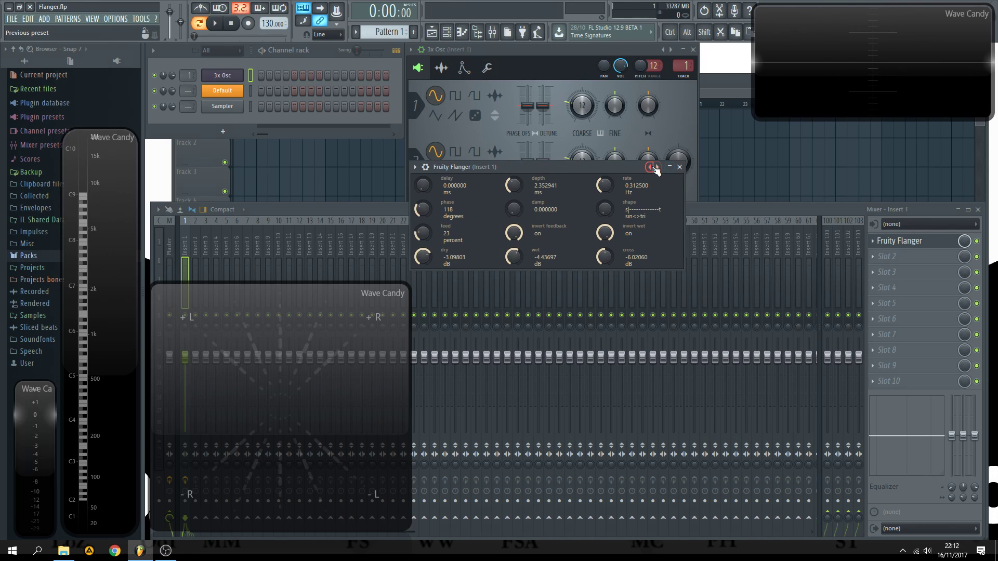
{"action": "left_click", "coordinate": [654, 167]}
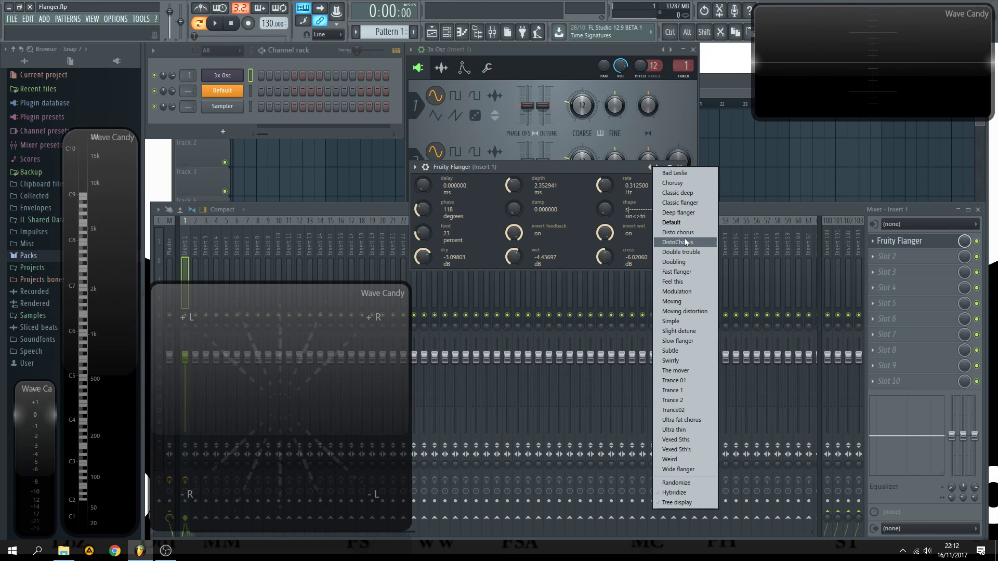
{"action": "left_click", "coordinate": [687, 175]}
{"action": "left_click_drag", "start_coordinate": [604, 168], "coordinate": [638, 242]}
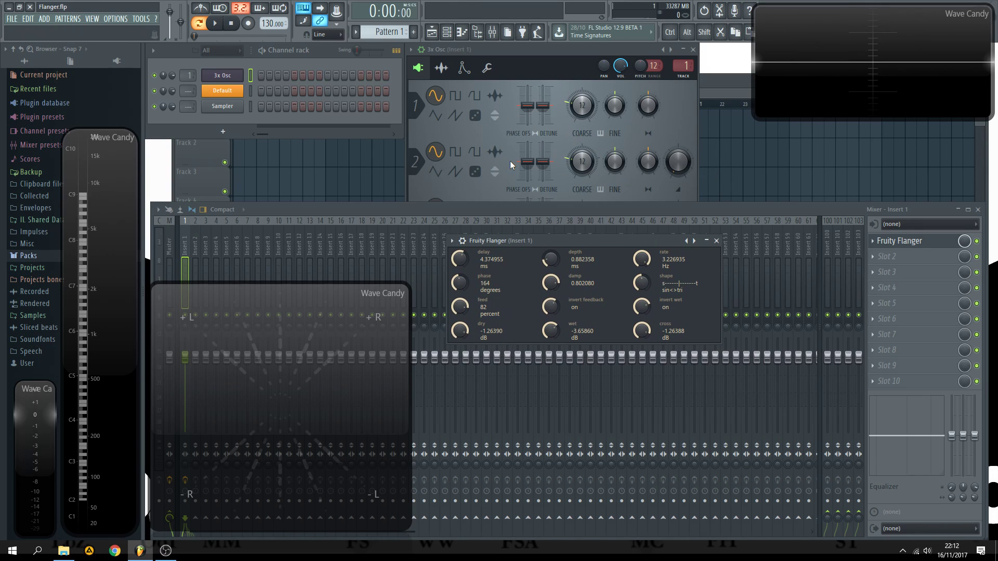
Set oscillator 1 of 3x Osc to a sawtooth wave and bring the Fruity Flanger window back in front
{"action": "left_click", "coordinate": [578, 48]}
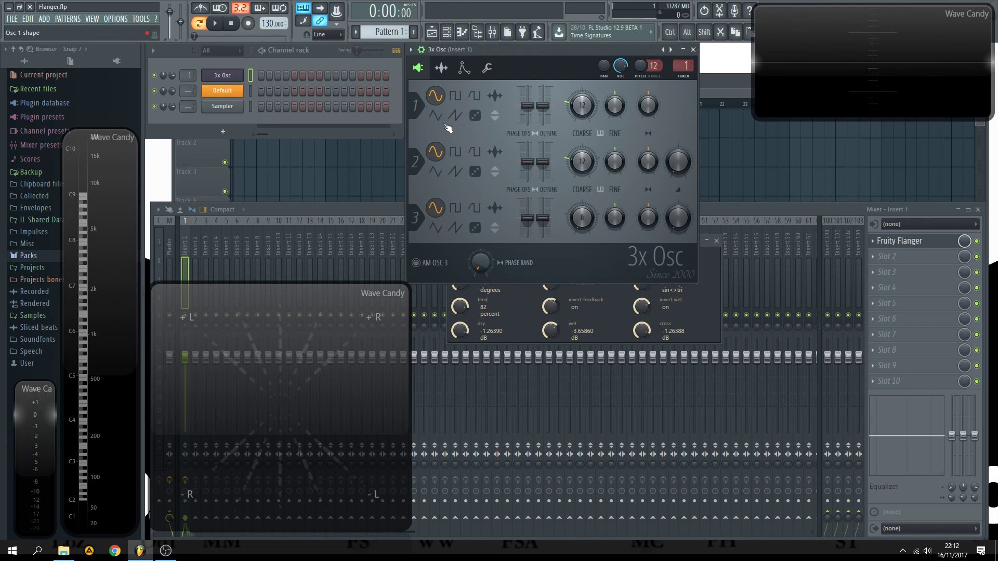
{"action": "left_click", "coordinate": [456, 116]}
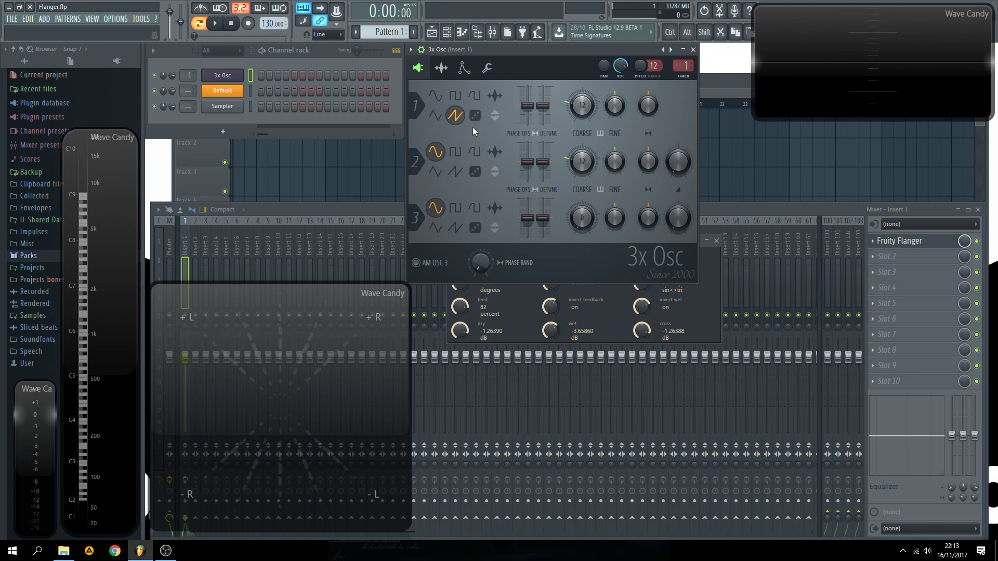
{"action": "left_click", "coordinate": [710, 276]}
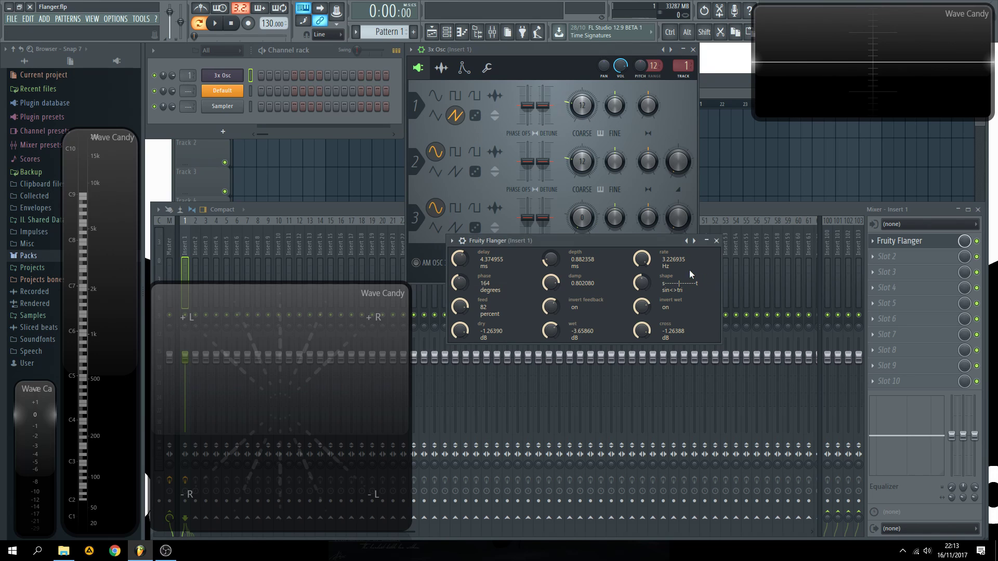
{"action": "left_click_drag", "start_coordinate": [643, 239], "coordinate": [671, 270]}
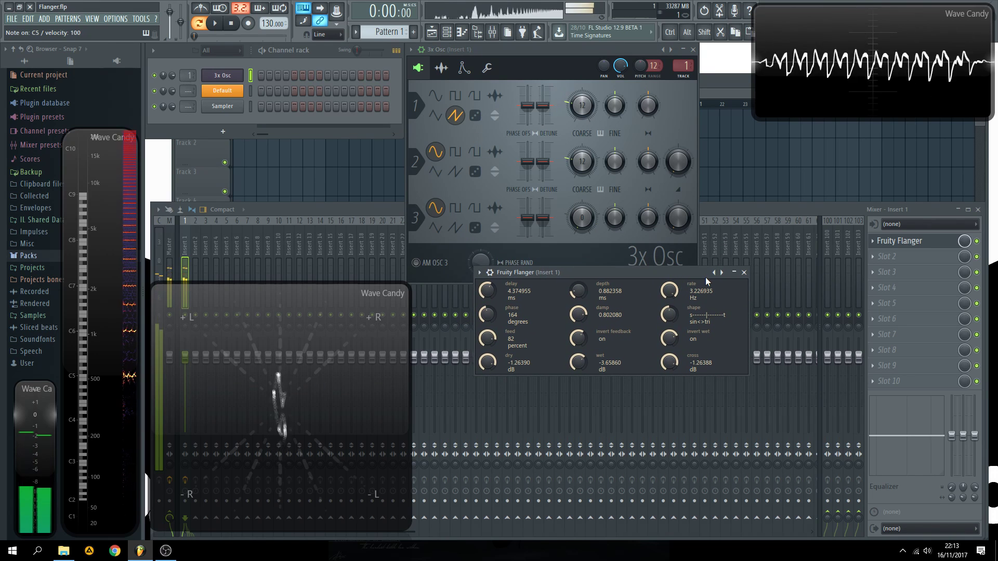
Audition the next three Fruity Flanger presets after Bad Leslie while playing notes
{"action": "left_click", "coordinate": [722, 273]}
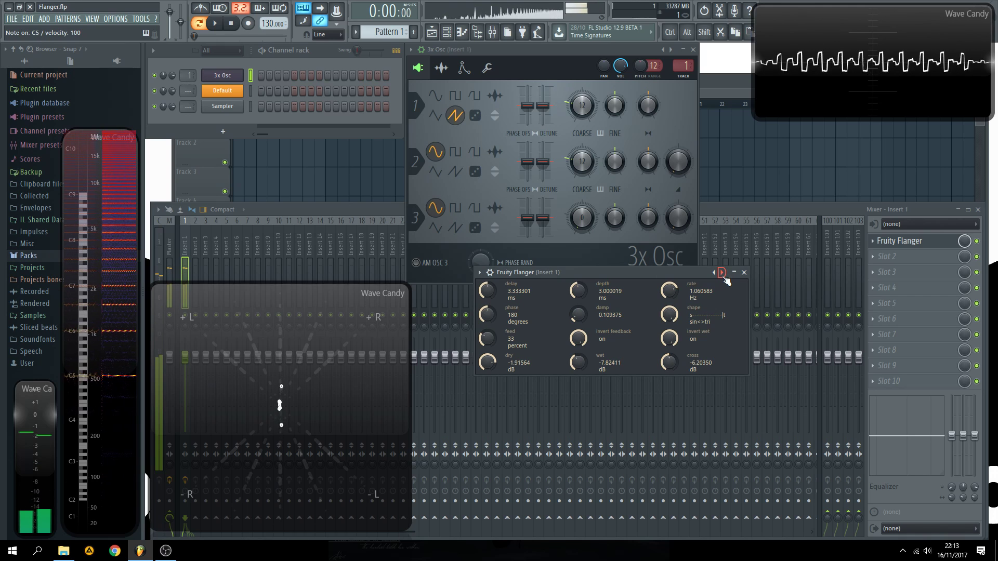
{"action": "left_click", "coordinate": [722, 273]}
{"action": "left_click", "coordinate": [722, 273]}
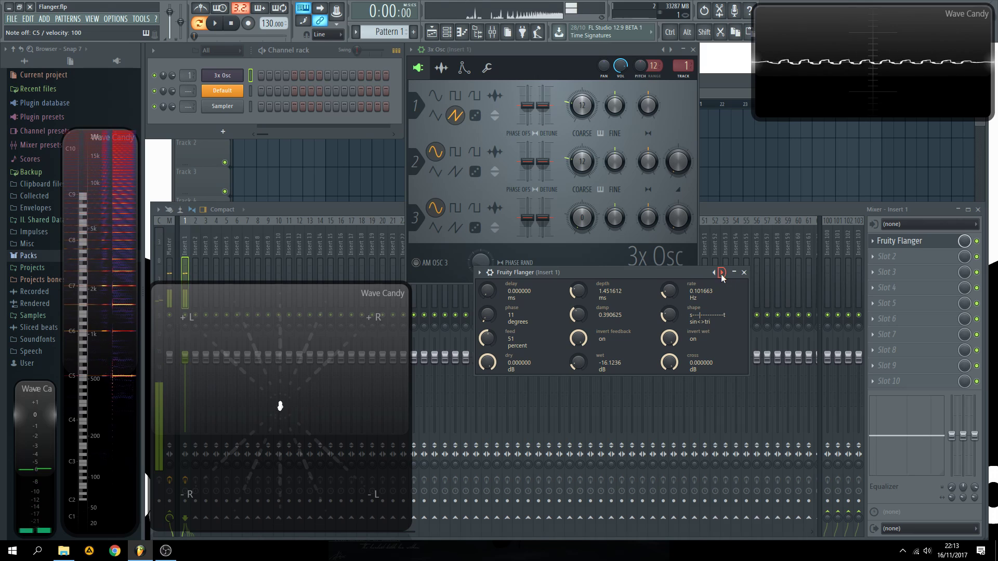
Audition the Subtle, Vexed 5ths and Vexed 5th's presets of Fruity Flanger
{"action": "right_click", "coordinate": [722, 273]}
{"action": "left_click", "coordinate": [748, 375]}
{"action": "right_click", "coordinate": [722, 273]}
{"action": "left_click", "coordinate": [754, 462]}
{"action": "right_click", "coordinate": [720, 277]}
{"action": "left_click", "coordinate": [748, 468]}
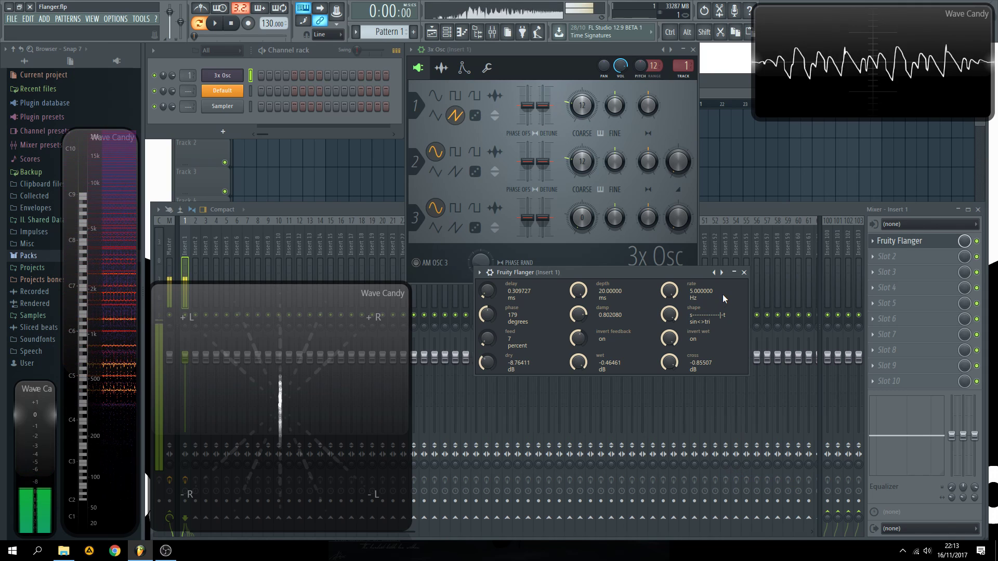
Try the Classic flanger preset and switch Fruity Flanger to the Double trouble preset
{"action": "right_click", "coordinate": [722, 273]}
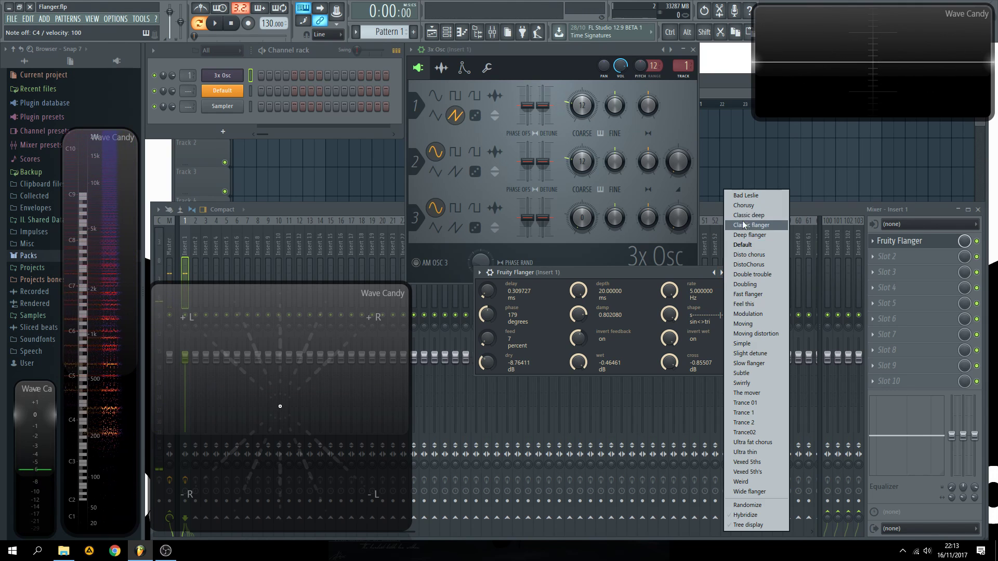
{"action": "left_click", "coordinate": [748, 226]}
{"action": "right_click", "coordinate": [717, 273]}
{"action": "left_click", "coordinate": [726, 275]}
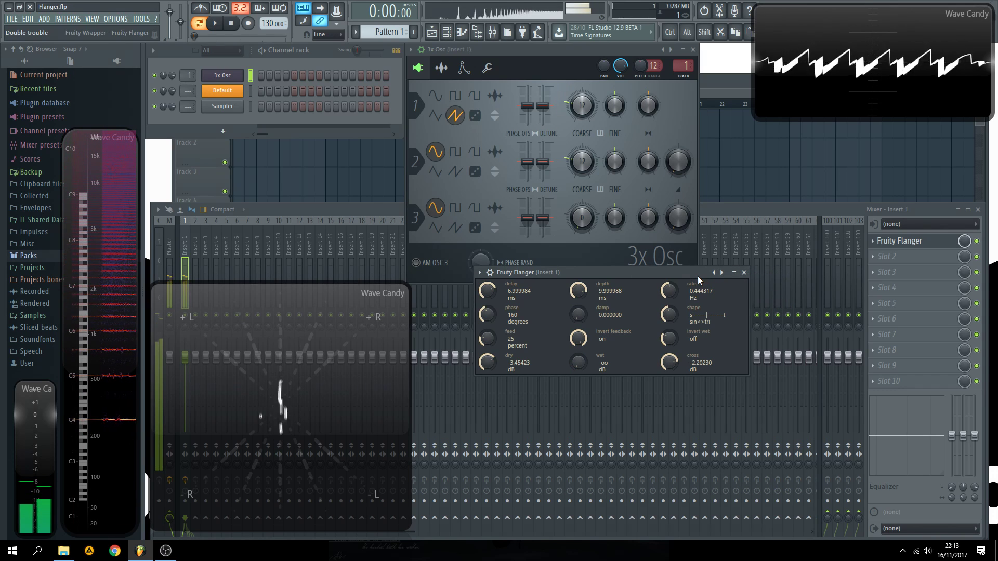
Load the Default preset in Fruity Flanger, set oscillator 1 of 3x Osc to a sine wave, and bring the flanger window into full view
{"action": "left_click_drag", "start_coordinate": [694, 274], "coordinate": [691, 242]}
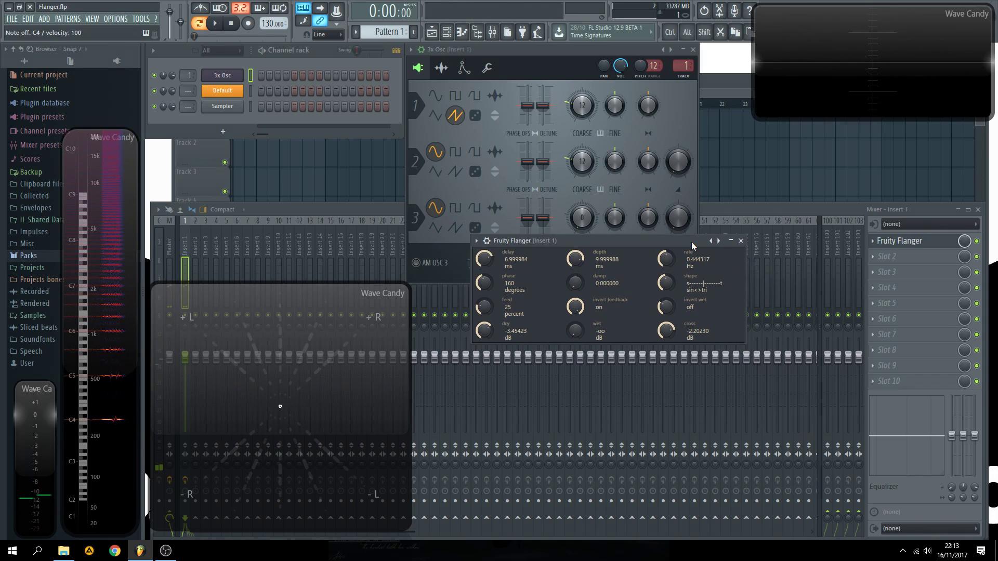
{"action": "right_click", "coordinate": [714, 241]}
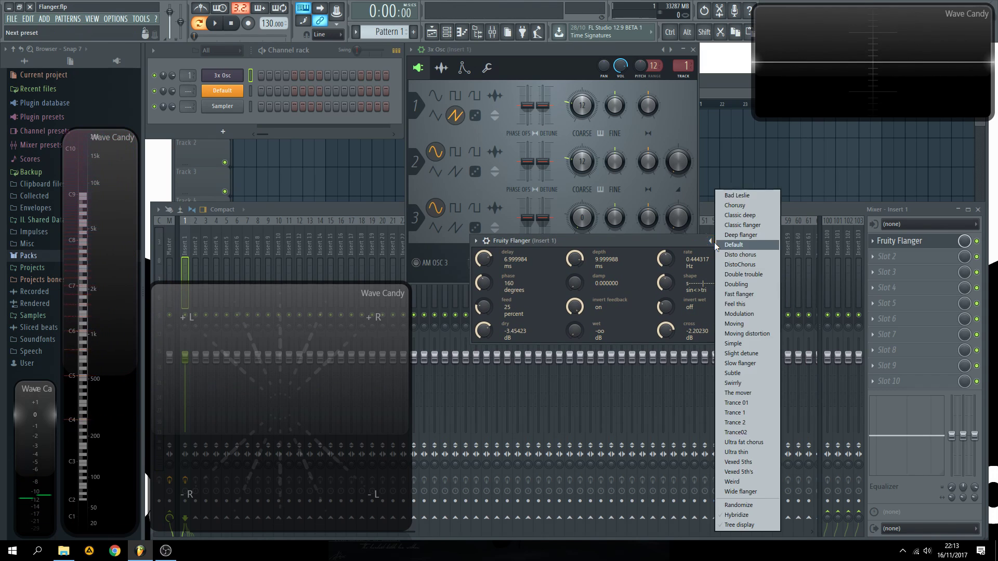
{"action": "left_click", "coordinate": [741, 245]}
{"action": "left_click_drag", "start_coordinate": [604, 242], "coordinate": [481, 168]}
{"action": "left_click", "coordinate": [441, 97]}
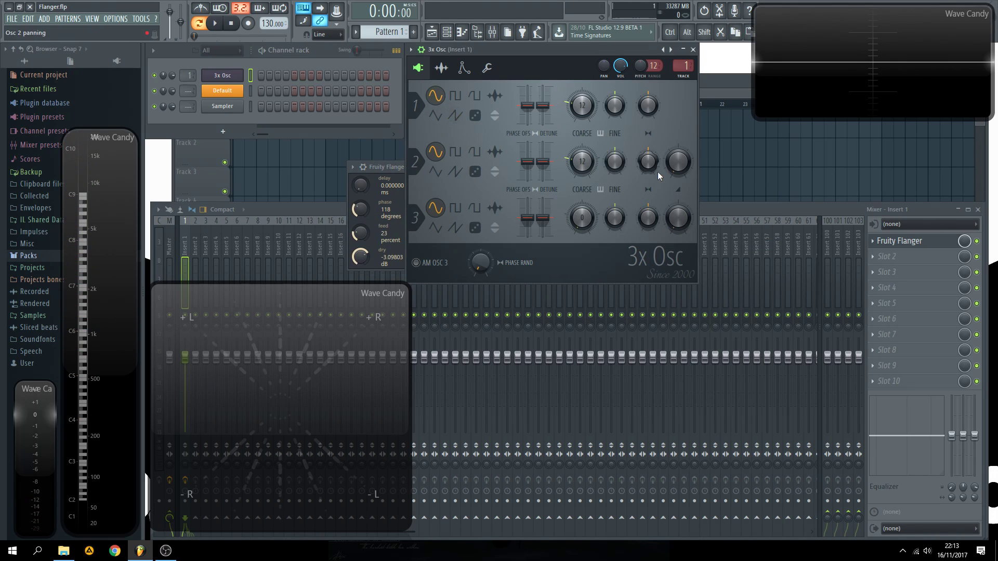
{"action": "left_click_drag", "start_coordinate": [392, 167], "coordinate": [535, 167]}
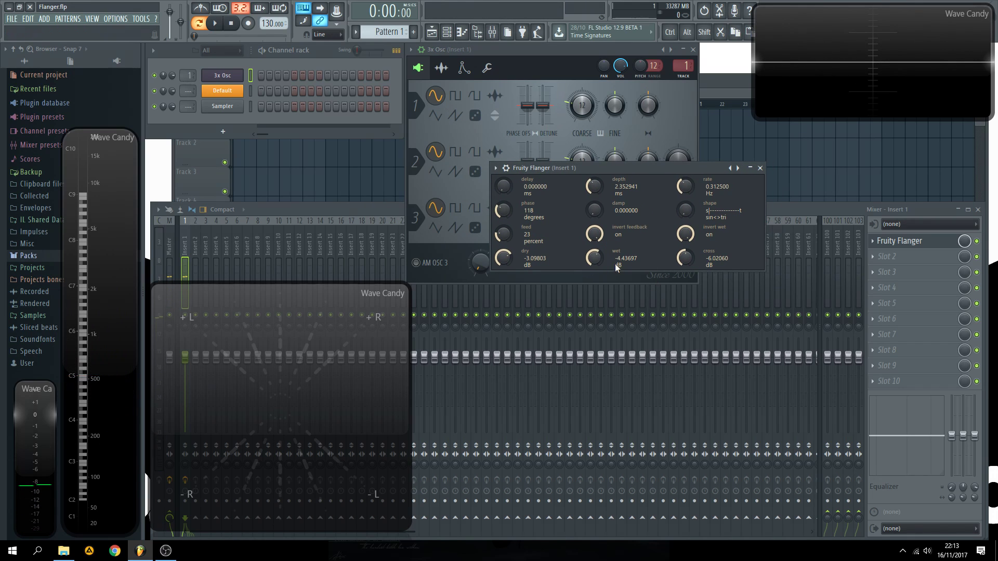
{"action": "left_click_drag", "start_coordinate": [610, 176], "coordinate": [594, 238]}
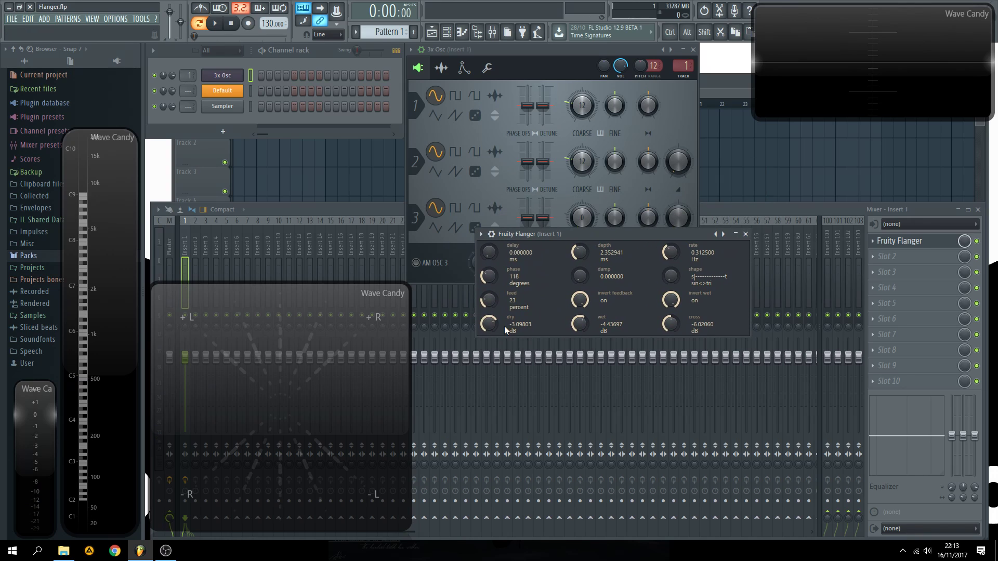
Set Fruity Flanger's dry level to 0 dB with wet and cross fully off, and compare the sound with the effect bypassed
{"action": "left_click_drag", "start_coordinate": [496, 326], "coordinate": [496, 329]}
{"action": "left_click_drag", "start_coordinate": [581, 326], "coordinate": [581, 364]}
{"action": "left_click_drag", "start_coordinate": [669, 325], "coordinate": [669, 312]}
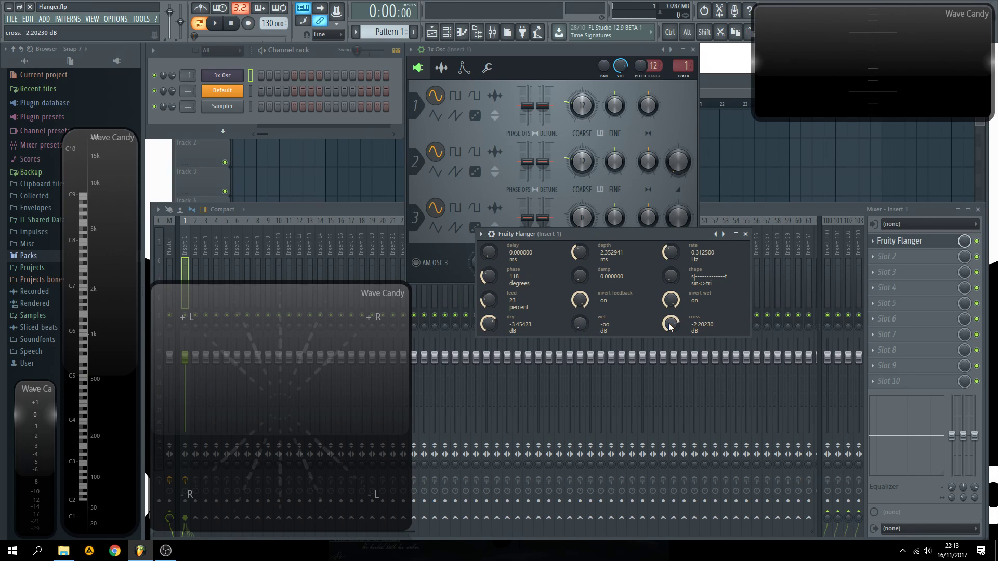
{"action": "left_click_drag", "start_coordinate": [489, 326], "coordinate": [488, 314]}
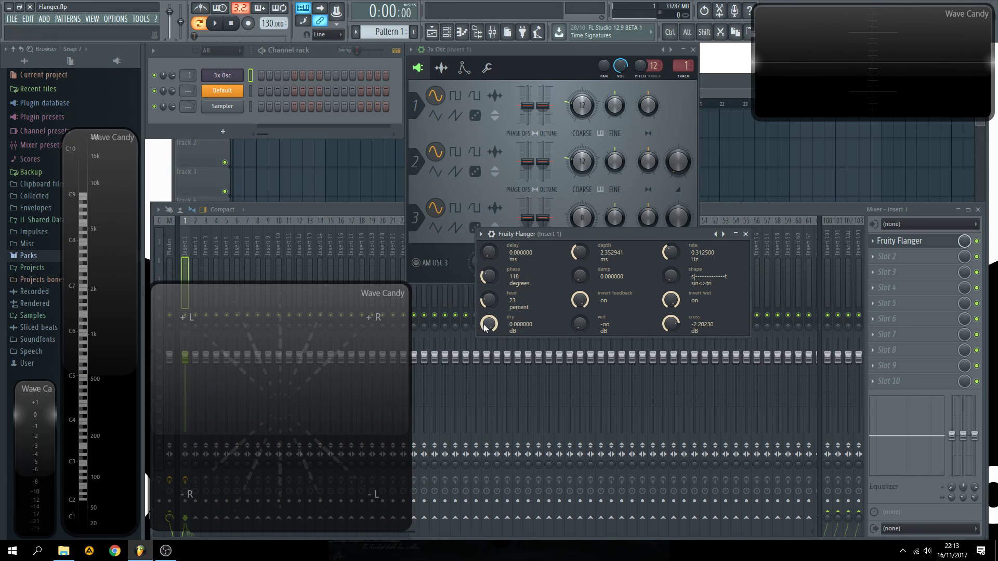
{"action": "left_click_drag", "start_coordinate": [670, 325], "coordinate": [670, 359]}
{"action": "key", "text": "q"}
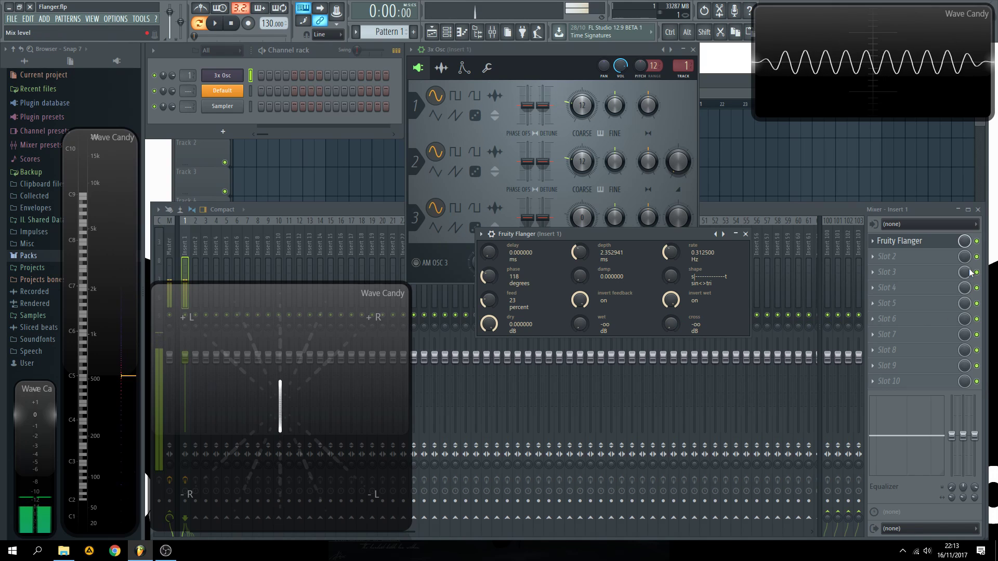
{"action": "left_click", "coordinate": [915, 244]}
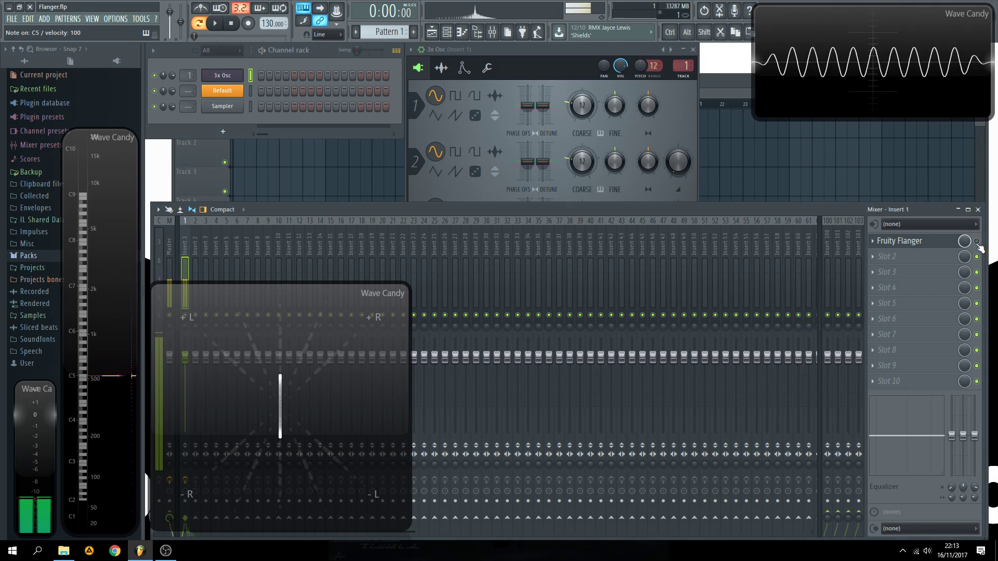
{"action": "left_click", "coordinate": [915, 241]}
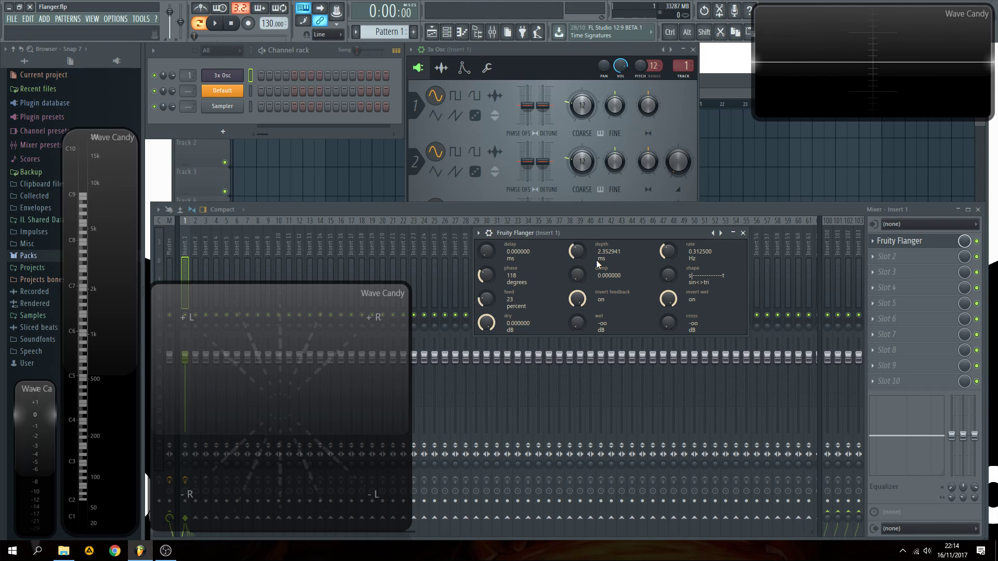
Turn Fruity Flanger's dry level fully off, raise wet to 0 dB, and play a note to hear only the wet signal
{"action": "left_click_drag", "start_coordinate": [487, 323], "coordinate": [487, 355]}
{"action": "left_click_drag", "start_coordinate": [575, 326], "coordinate": [575, 295]}
{"action": "left_click_drag", "start_coordinate": [488, 326], "coordinate": [488, 375]}
{"action": "left_click_drag", "start_coordinate": [584, 326], "coordinate": [584, 293]}
{"action": "key", "text": "z"}
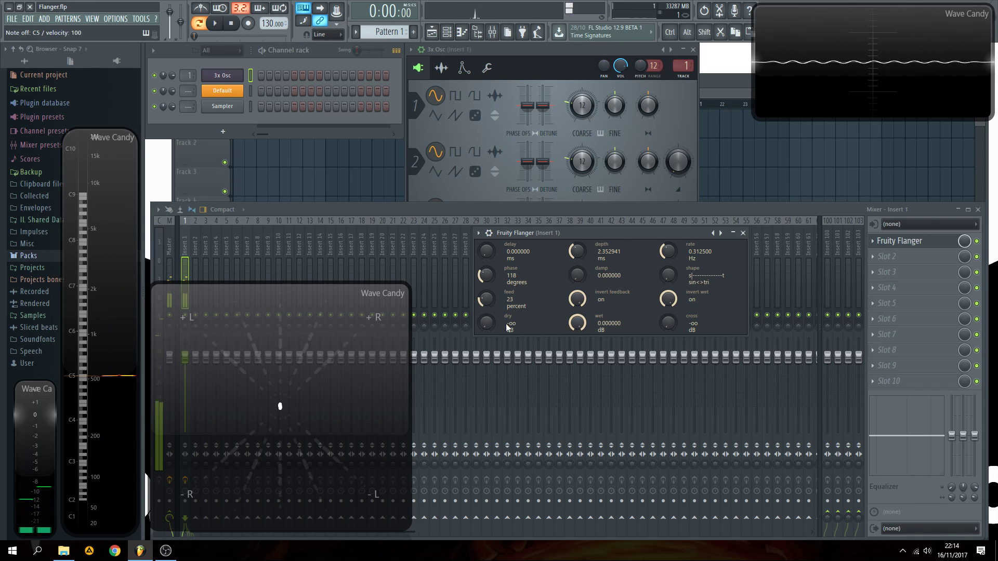
Set the flanger's dry level to about -3.45 dB with wet off, and set oscillator 1 of 3x Osc to a sawtooth wave
{"action": "left_click_drag", "start_coordinate": [487, 326], "coordinate": [487, 294]}
{"action": "left_click_drag", "start_coordinate": [576, 328], "coordinate": [575, 369]}
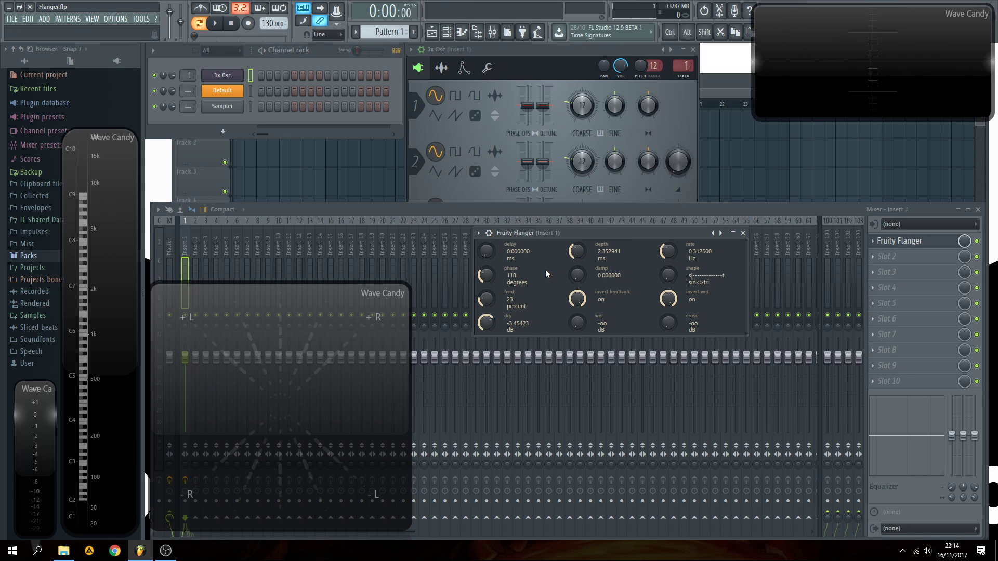
{"action": "left_click", "coordinate": [456, 116]}
{"action": "left_click", "coordinate": [732, 305]}
{"action": "left_click_drag", "start_coordinate": [669, 230], "coordinate": [620, 289]}
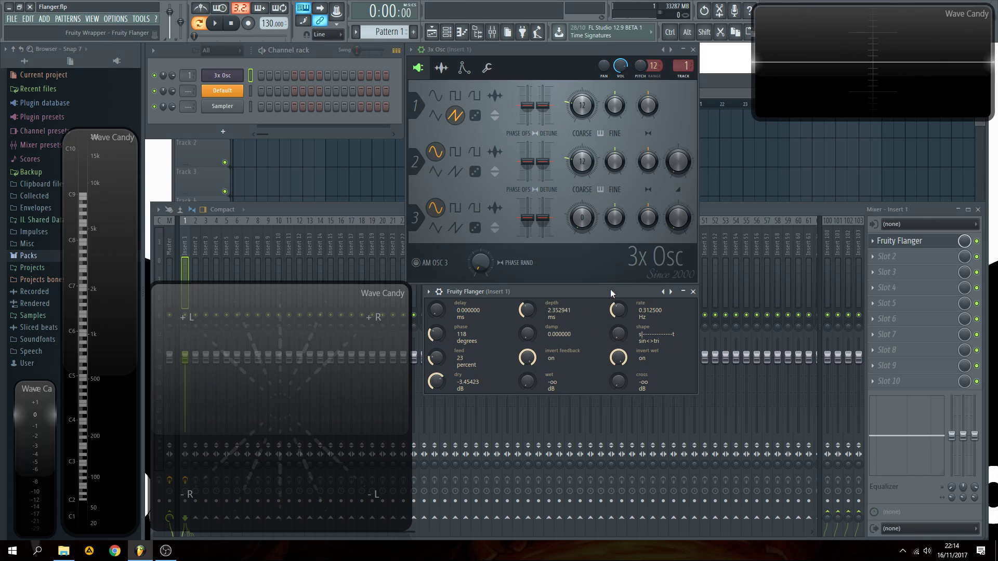
Set Fruity Flanger's depth to about 2.66 ms and its cross level to about -2.20 dB while playing notes
{"action": "left_click_drag", "start_coordinate": [538, 308], "coordinate": [570, 313]}
{"action": "mouse_move", "coordinate": [527, 382]}
{"action": "left_mouse_down"}
{"action": "mouse_move", "coordinate": [527, 363]}
{"action": "mouse_move", "coordinate": [528, 385]}
{"action": "left_mouse_up"}
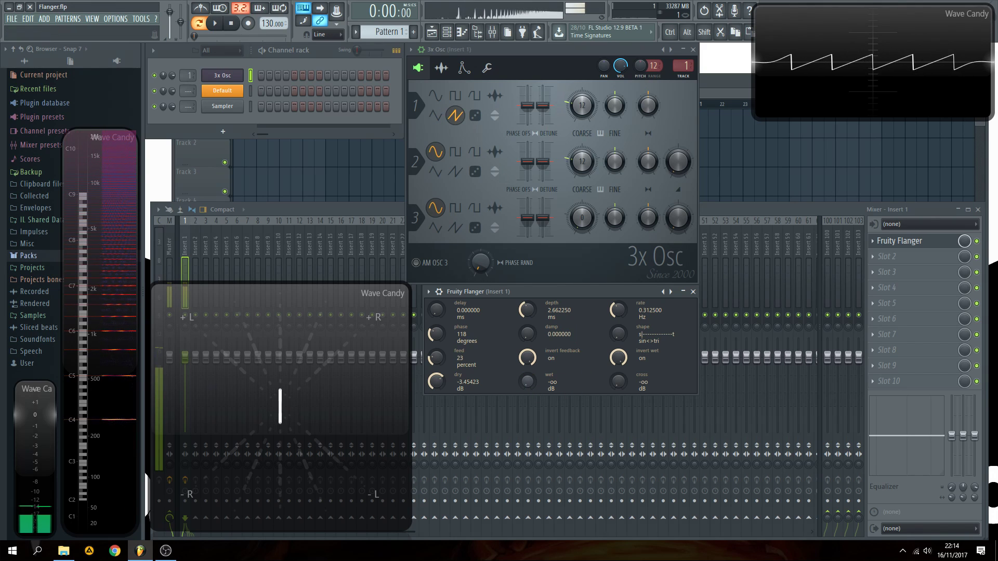
{"action": "left_click_drag", "start_coordinate": [620, 382], "coordinate": [620, 375]}
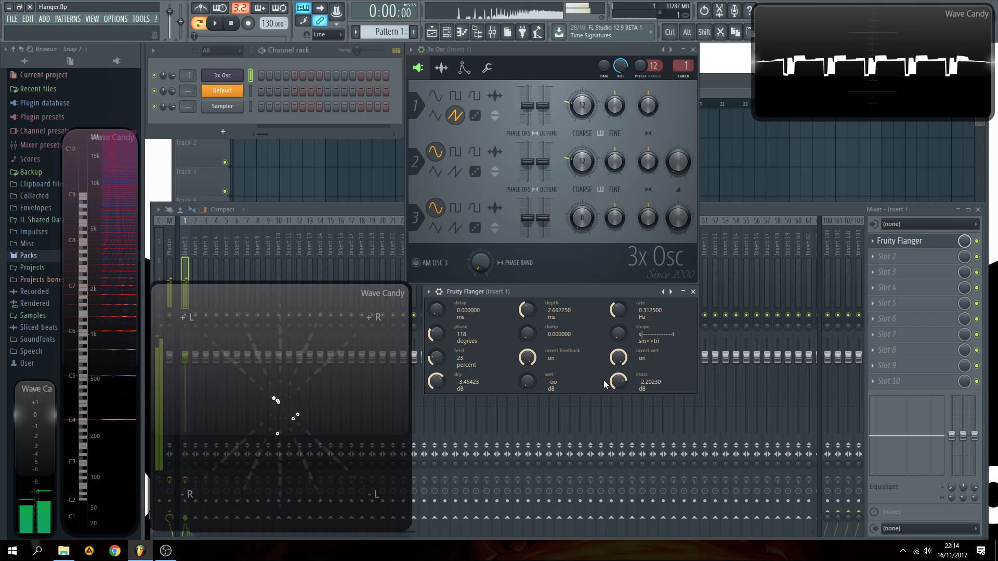
Turn the flanger's dry level fully off, raise cross to 0 dB, and play a note to hear only the cross signal
{"action": "left_click_drag", "start_coordinate": [436, 383], "coordinate": [436, 432]}
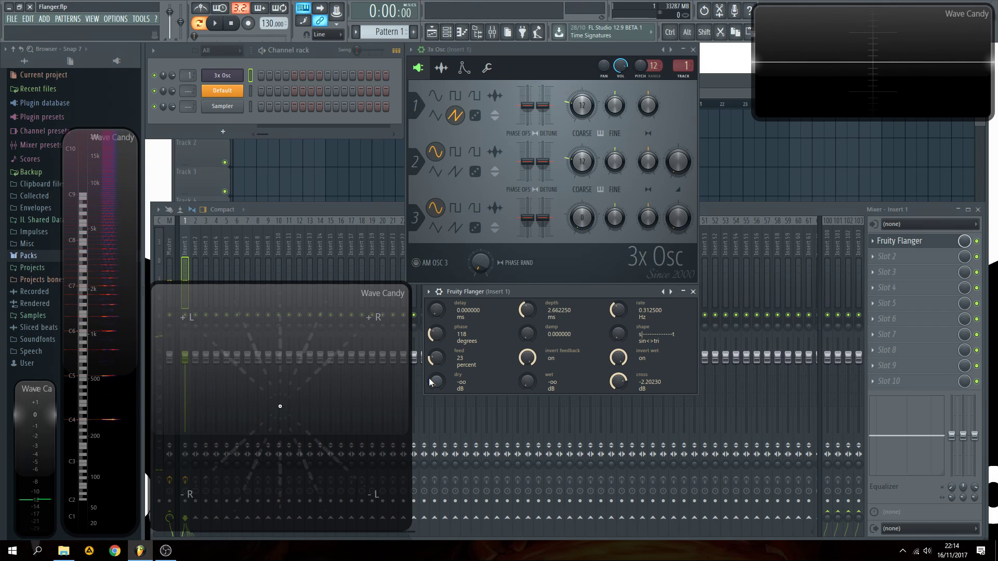
{"action": "left_click_drag", "start_coordinate": [618, 382], "coordinate": [619, 354]}
{"action": "key", "text": "z"}
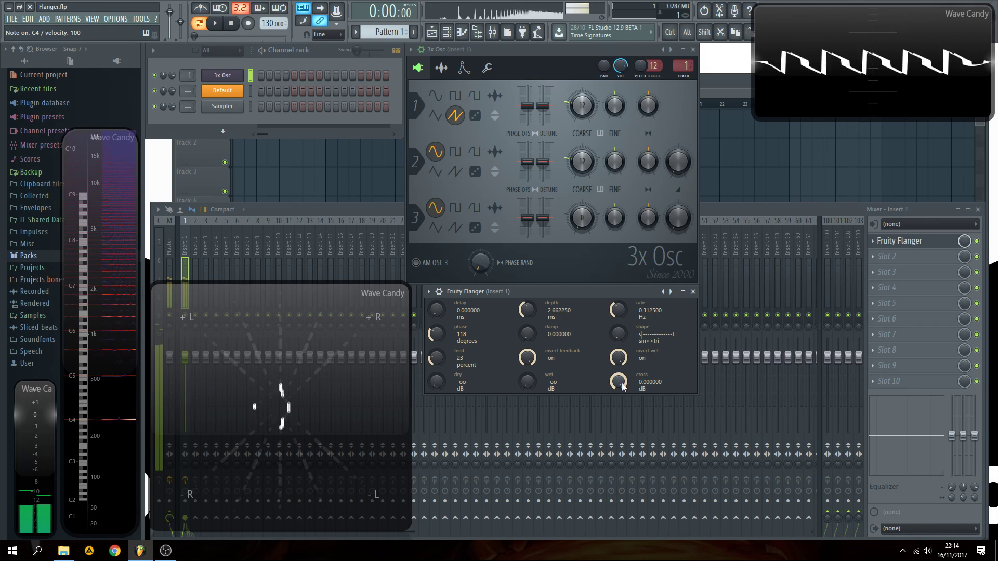
Turn cross fully off, raise wet to 0 dB, and play a note on the sawtooth
{"action": "left_click_drag", "start_coordinate": [619, 383], "coordinate": [619, 431]}
{"action": "left_click_drag", "start_coordinate": [527, 382], "coordinate": [527, 359]}
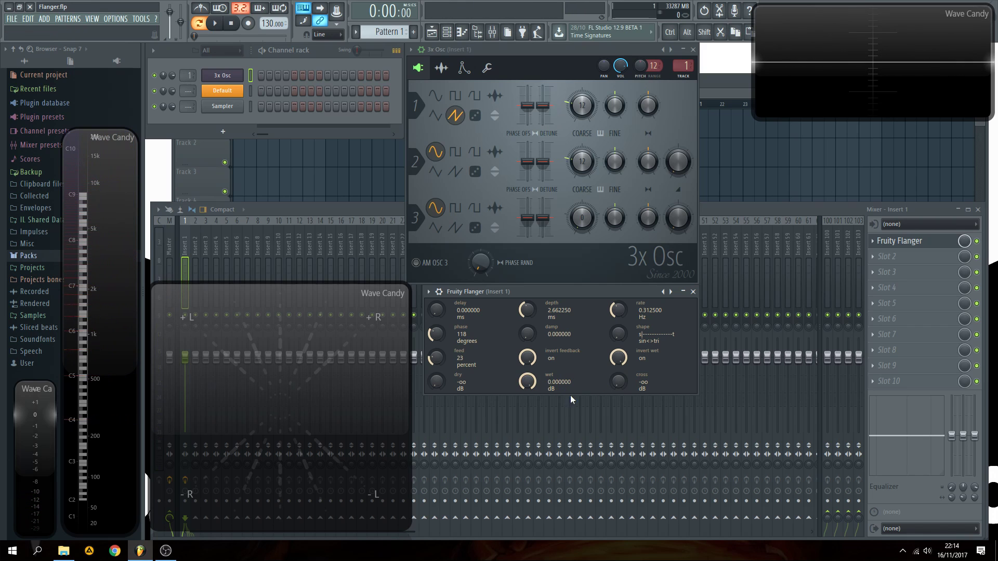
{"action": "key", "text": "z"}
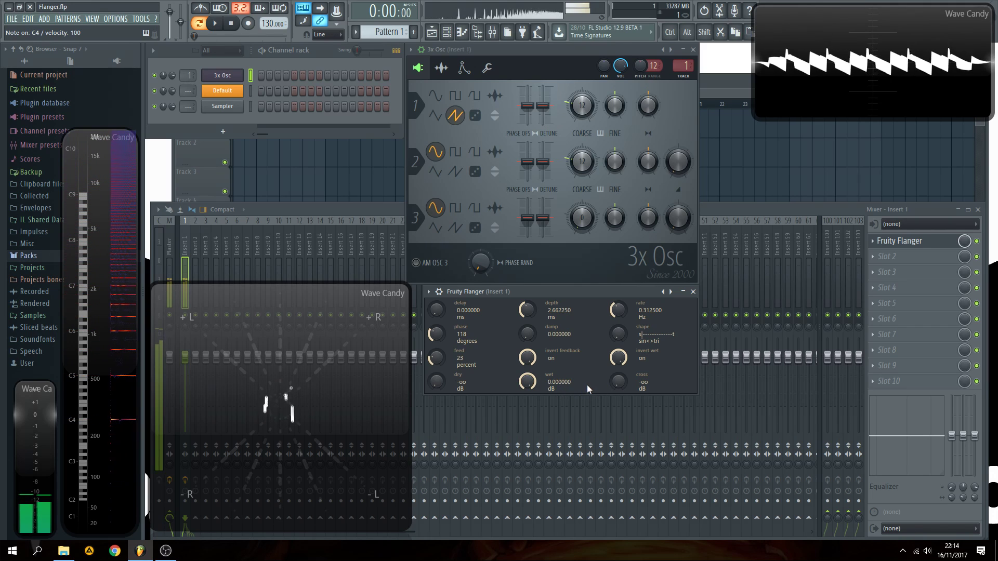
Try the cross level at 0 dB alongside wet at 0 dB, and set cross to about -3.46 dB with wet fully off
{"action": "mouse_move", "coordinate": [623, 384]}
{"action": "left_mouse_down"}
{"action": "mouse_move", "coordinate": [624, 359]}
{"action": "mouse_move", "coordinate": [620, 390]}
{"action": "left_mouse_up"}
{"action": "mouse_move", "coordinate": [528, 384]}
{"action": "left_mouse_down"}
{"action": "mouse_move", "coordinate": [529, 408]}
{"action": "mouse_move", "coordinate": [527, 370]}
{"action": "left_mouse_up"}
{"action": "left_click_drag", "start_coordinate": [621, 389], "coordinate": [614, 383]}
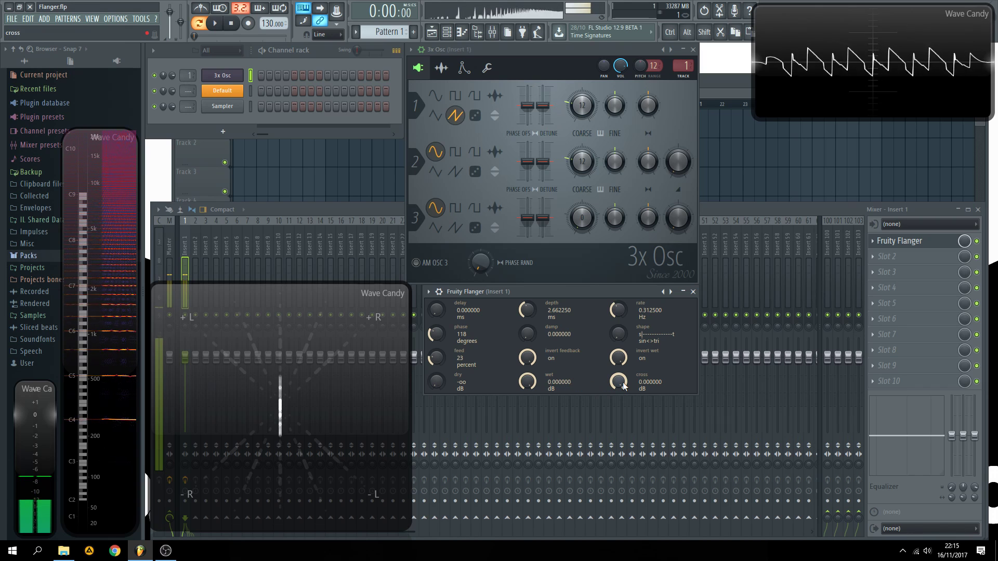
{"action": "left_click_drag", "start_coordinate": [624, 384], "coordinate": [624, 391]}
{"action": "left_click_drag", "start_coordinate": [528, 383], "coordinate": [528, 467]}
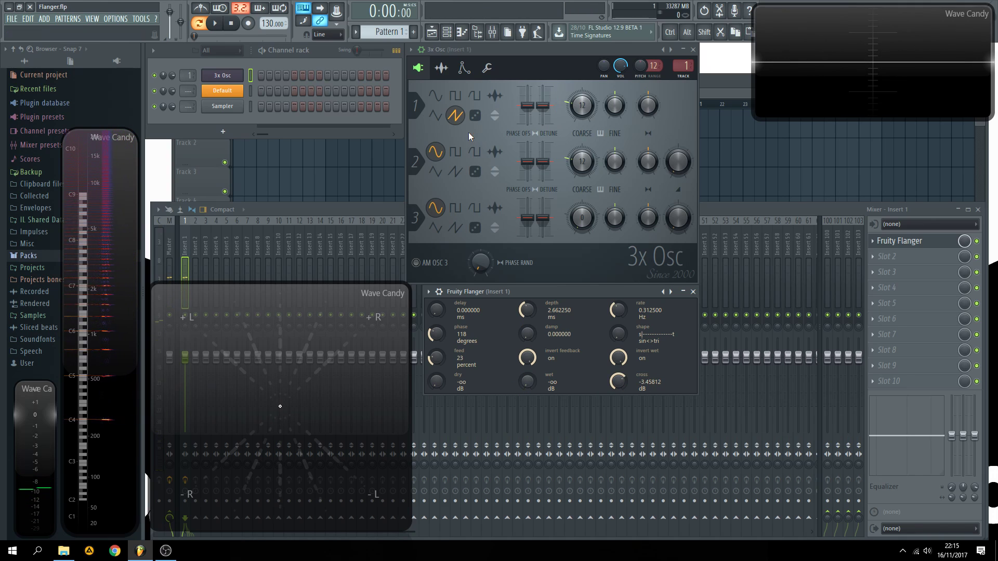
Set oscillator 1 to a sine wave and balance Fruity Flanger at dry about -3.45 dB, wet about -3.40 dB and cross off
{"action": "left_click", "coordinate": [435, 95]}
{"action": "left_click_drag", "start_coordinate": [618, 382], "coordinate": [618, 416]}
{"action": "left_click_drag", "start_coordinate": [446, 384], "coordinate": [446, 364]}
{"action": "left_click_drag", "start_coordinate": [527, 382], "coordinate": [527, 361]}
{"action": "left_click_drag", "start_coordinate": [540, 292], "coordinate": [552, 300]}
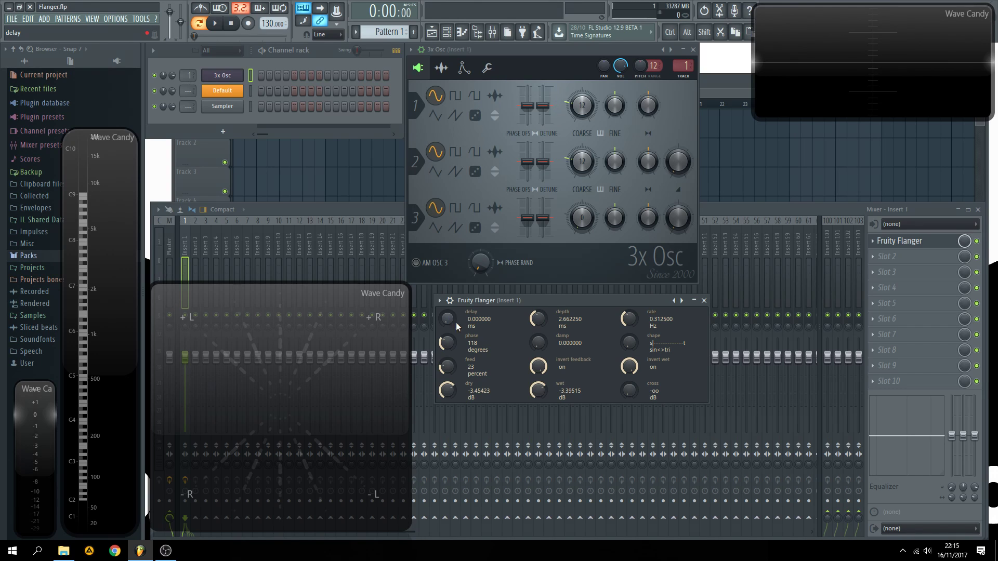
Sweep Fruity Flanger's delay between 0 and 20 ms while playing notes, ending at 20 ms
{"action": "key", "text": "z"}
{"action": "left_click_drag", "start_coordinate": [451, 317], "coordinate": [451, 291]}
{"action": "key", "text": "z"}
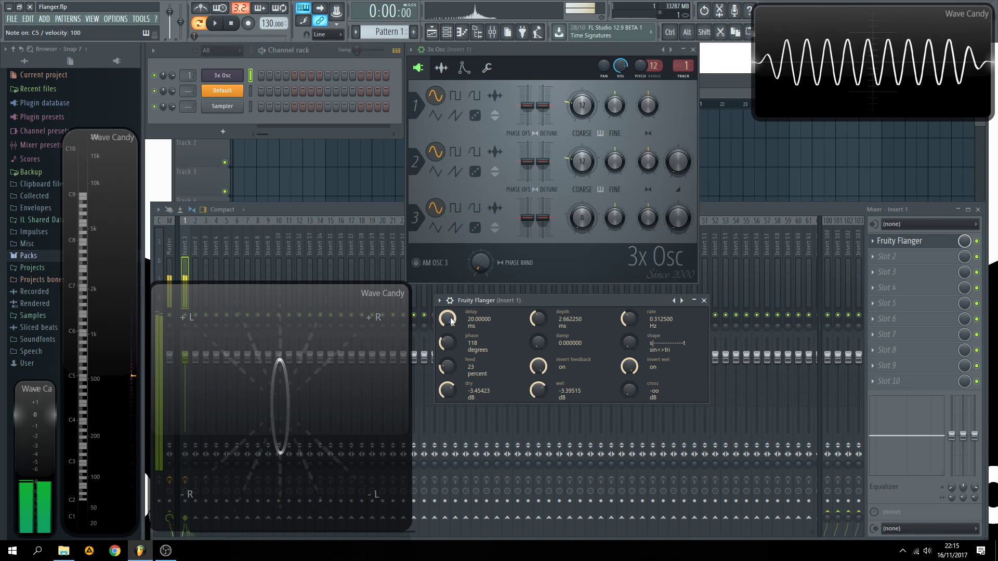
{"action": "left_click_drag", "start_coordinate": [449, 321], "coordinate": [448, 395]}
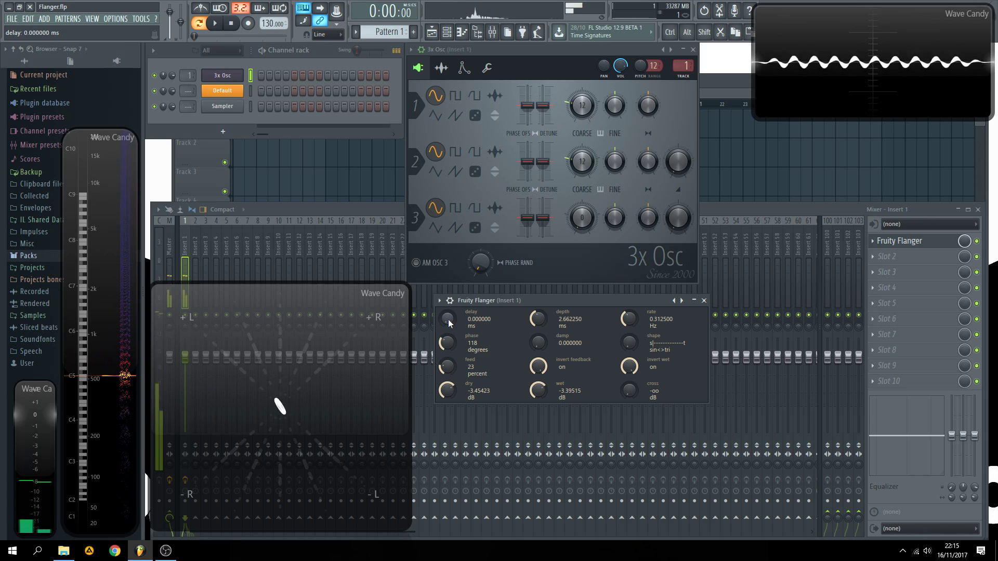
{"action": "left_click_drag", "start_coordinate": [450, 324], "coordinate": [450, 250]}
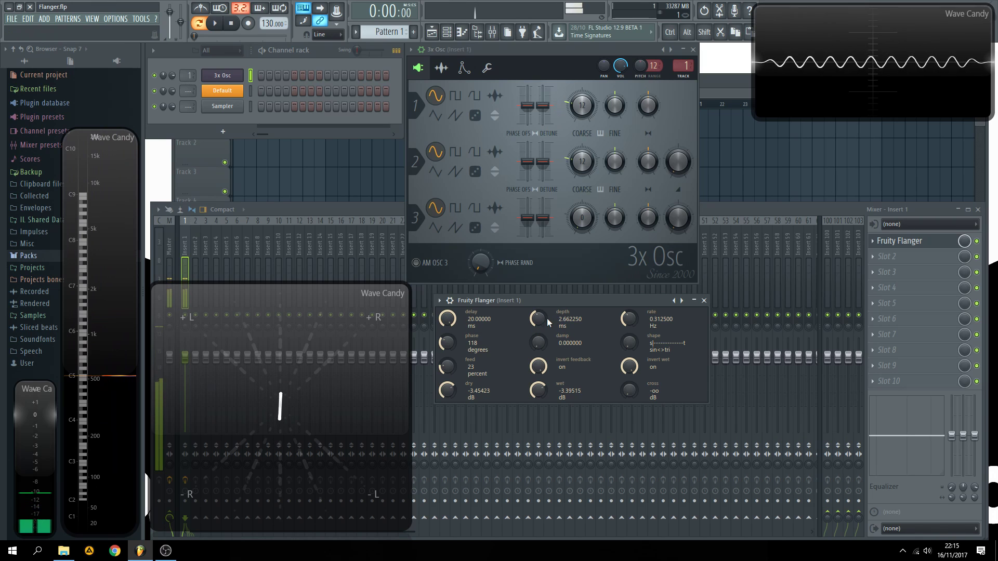
Bring Fruity Flanger's depth and delay down to 0 ms, and raise only the depth to about 17.17 ms while playing a note
{"action": "left_click_drag", "start_coordinate": [537, 324], "coordinate": [537, 374]}
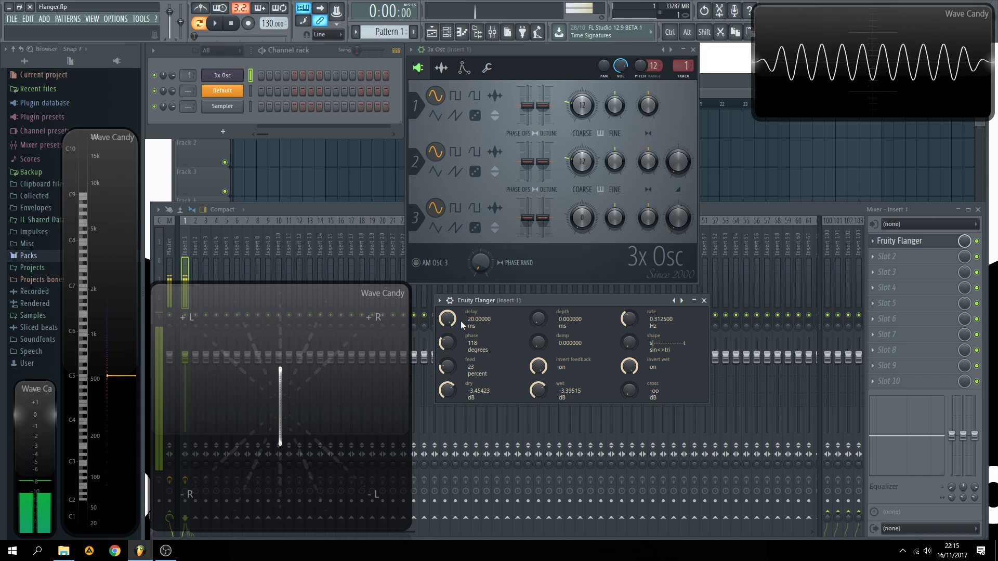
{"action": "mouse_move", "coordinate": [449, 320]}
{"action": "left_mouse_down"}
{"action": "mouse_move", "coordinate": [450, 370]}
{"action": "mouse_move", "coordinate": [455, 321]}
{"action": "left_mouse_up"}
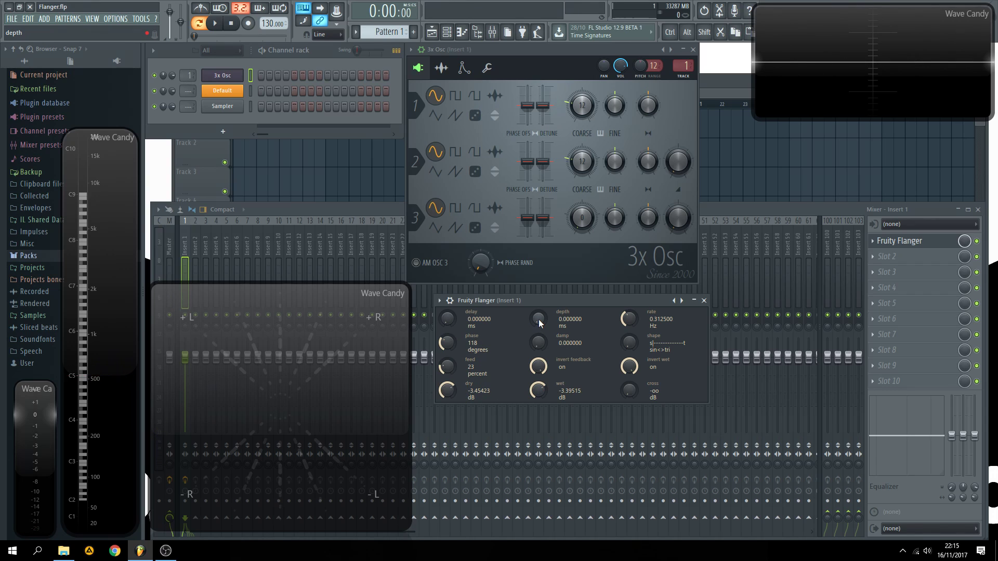
{"action": "left_click_drag", "start_coordinate": [539, 320], "coordinate": [538, 315]}
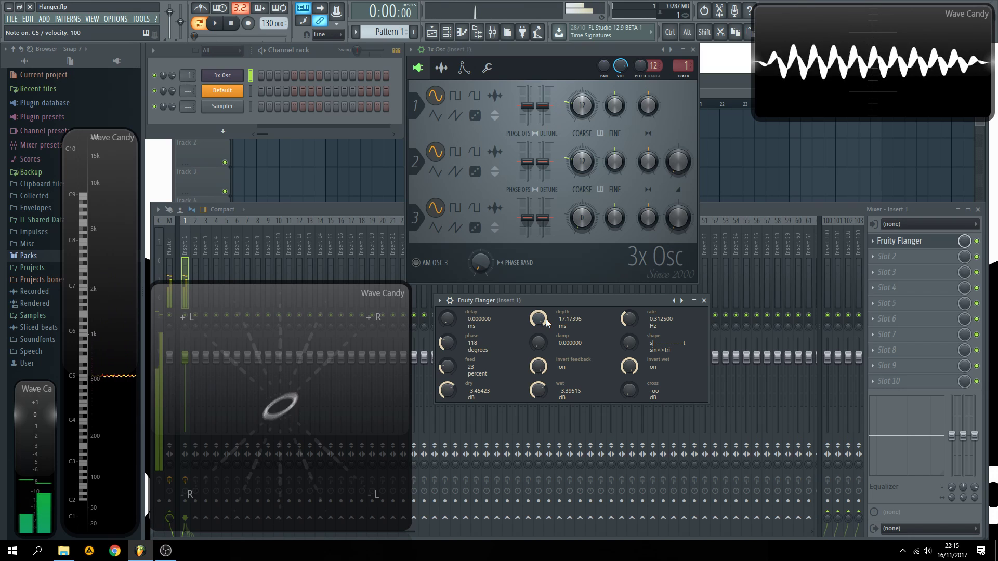
Set the flanger's delay to about 7 ms, depth to about 0.86 ms and rate to 0 Hz, playing notes to audition
{"action": "left_click_drag", "start_coordinate": [447, 319], "coordinate": [448, 311]}
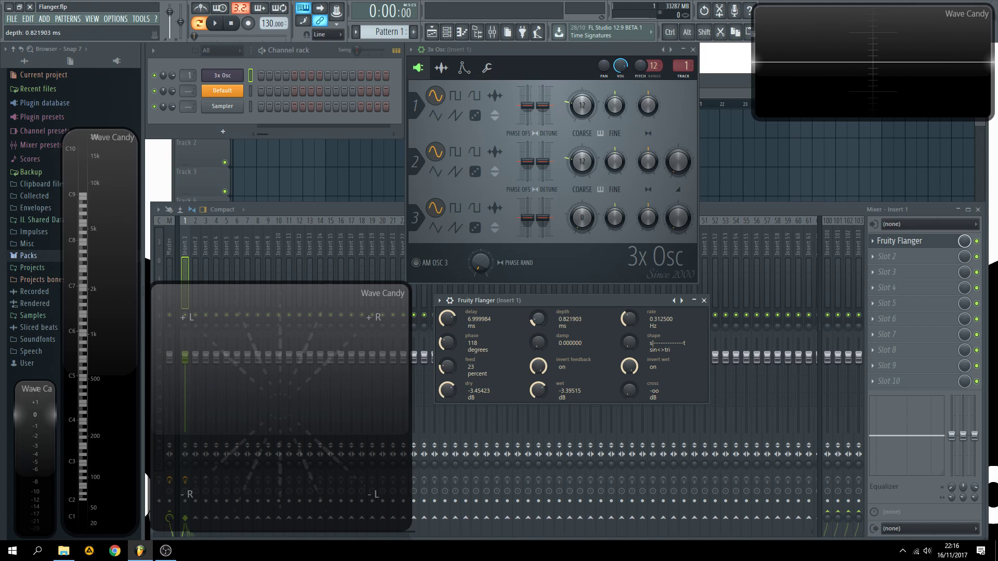
{"action": "key", "text": "z"}
{"action": "left_click_drag", "start_coordinate": [633, 316], "coordinate": [629, 345]}
{"action": "key", "text": "z"}
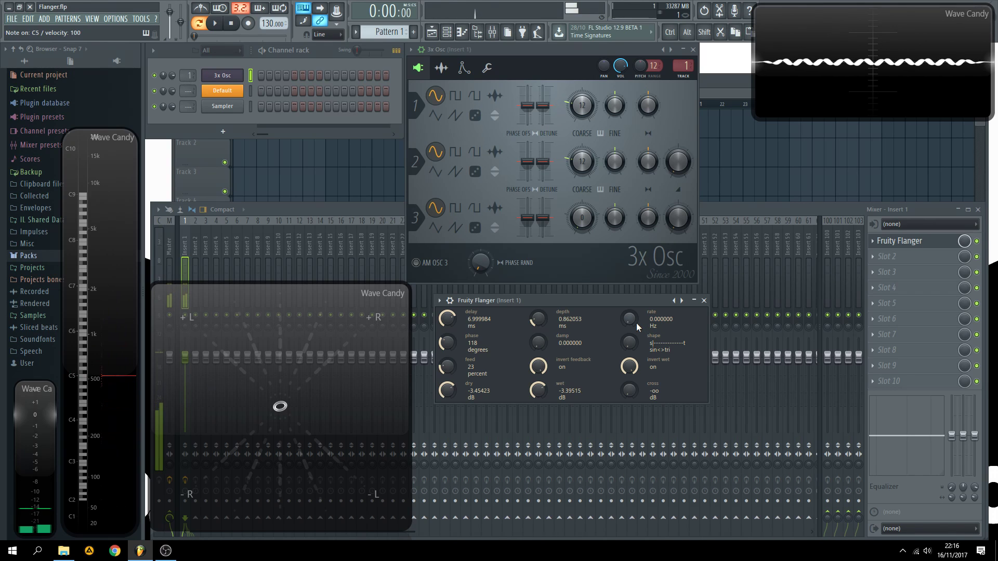
Set the delay to about 2.1 ms, play several notes with the depth at about 12.23 ms, and lower the depth to about 5.41 ms
{"action": "mouse_move", "coordinate": [538, 319]}
{"action": "left_mouse_down"}
{"action": "mouse_move", "coordinate": [538, 291]}
{"action": "mouse_move", "coordinate": [538, 314]}
{"action": "left_mouse_up"}
{"action": "key", "text": "z"}
{"action": "left_click_drag", "start_coordinate": [447, 319], "coordinate": [447, 334]}
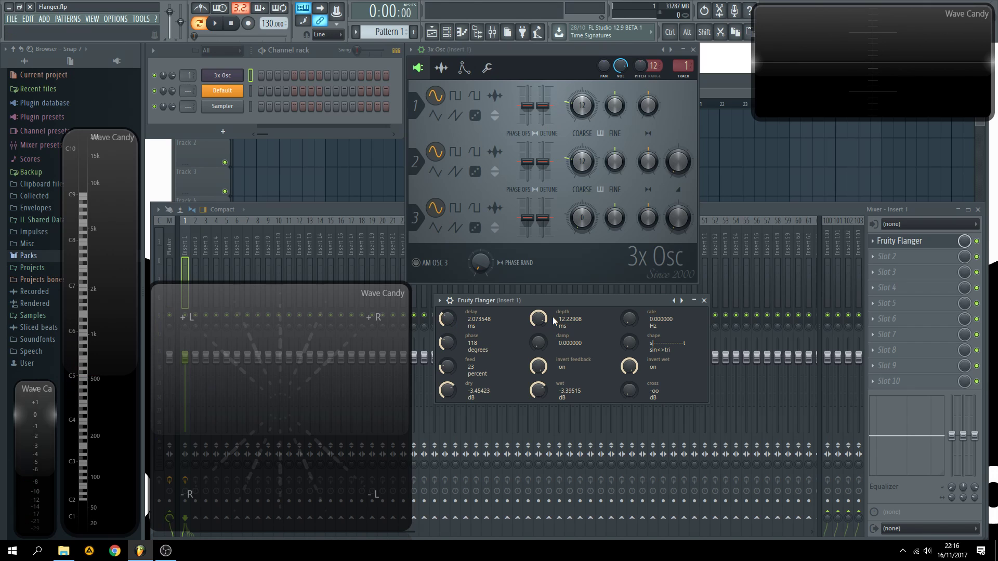
{"action": "key", "text": "z"}
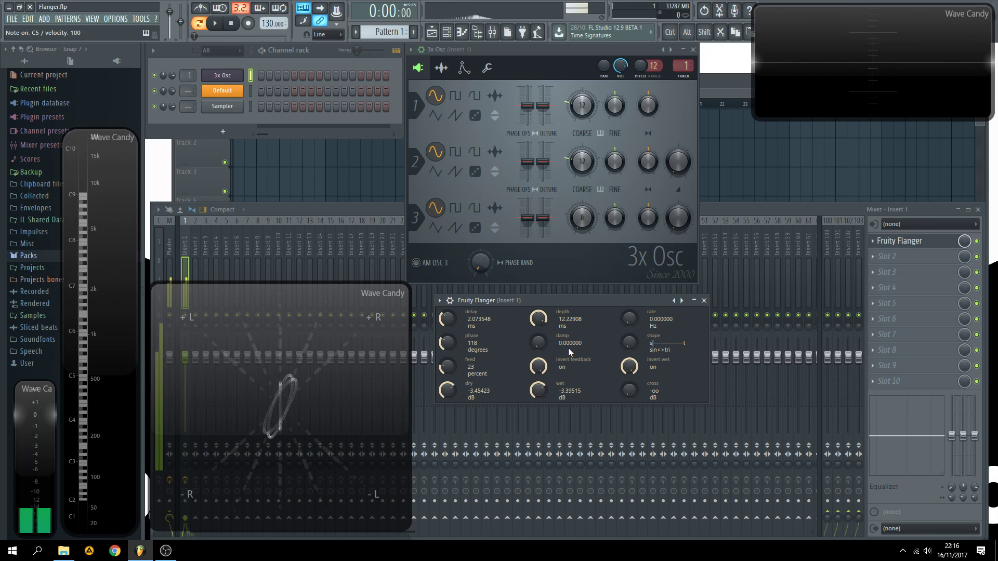
{"action": "key", "text": "z"}
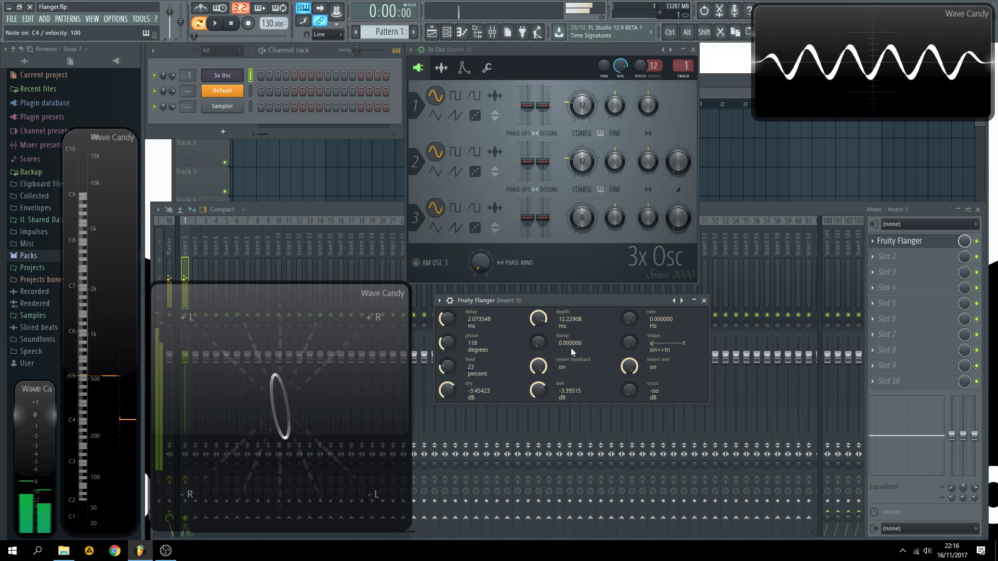
{"action": "key", "text": "z"}
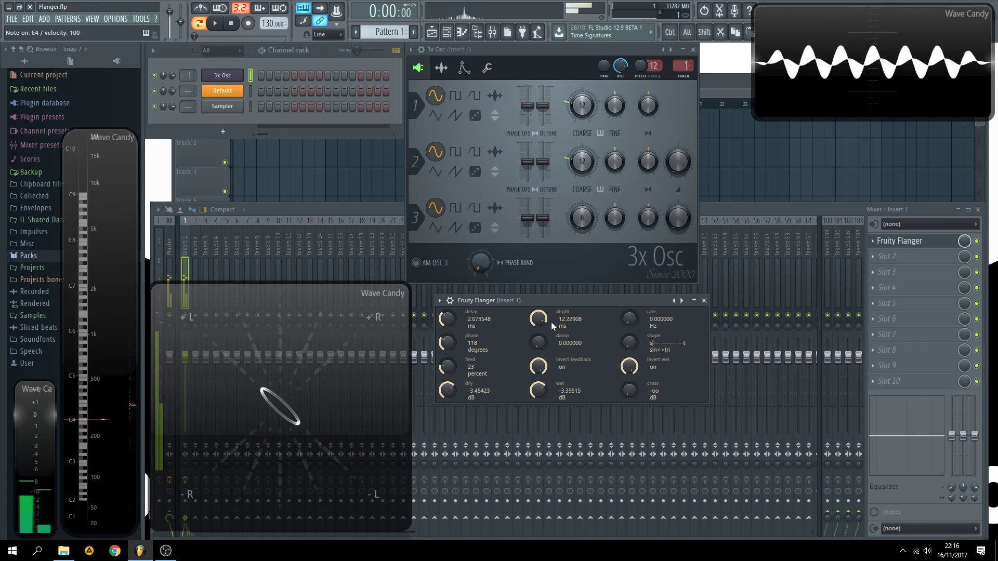
{"action": "left_click_drag", "start_coordinate": [550, 320], "coordinate": [550, 337]}
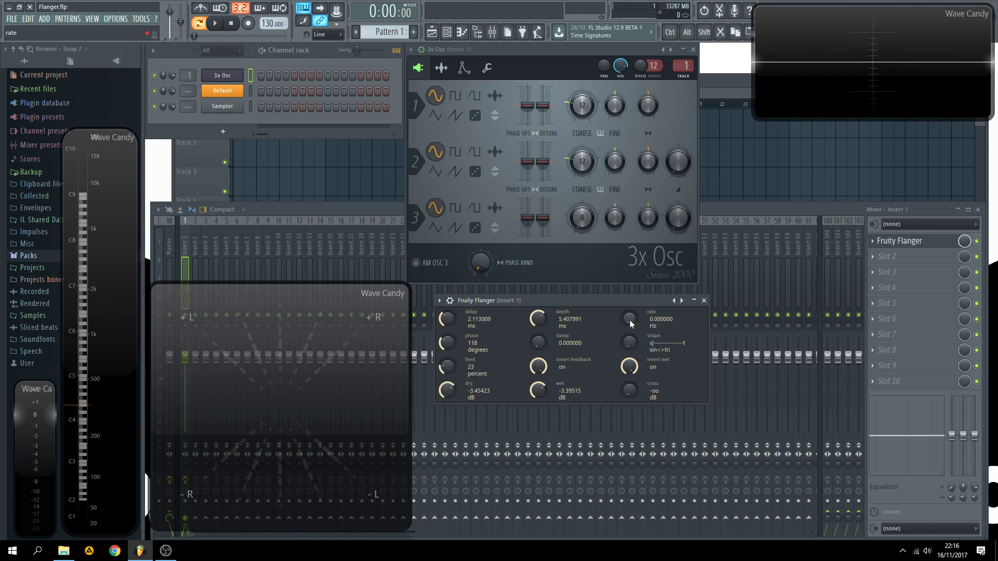
Raise Fruity Flanger's rate to 5 Hz and play several notes to audition the fast modulation
{"action": "left_click_drag", "start_coordinate": [629, 320], "coordinate": [629, 282]}
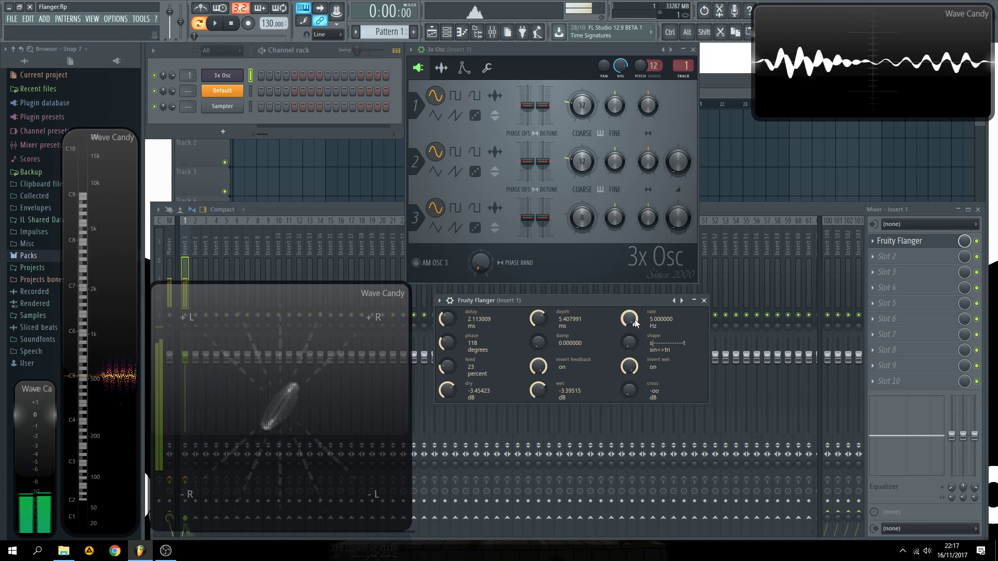
{"action": "mouse_move", "coordinate": [637, 319]}
{"action": "left_mouse_down"}
{"action": "mouse_move", "coordinate": [638, 331]}
{"action": "mouse_move", "coordinate": [653, 320]}
{"action": "mouse_move", "coordinate": [631, 323]}
{"action": "left_mouse_up"}
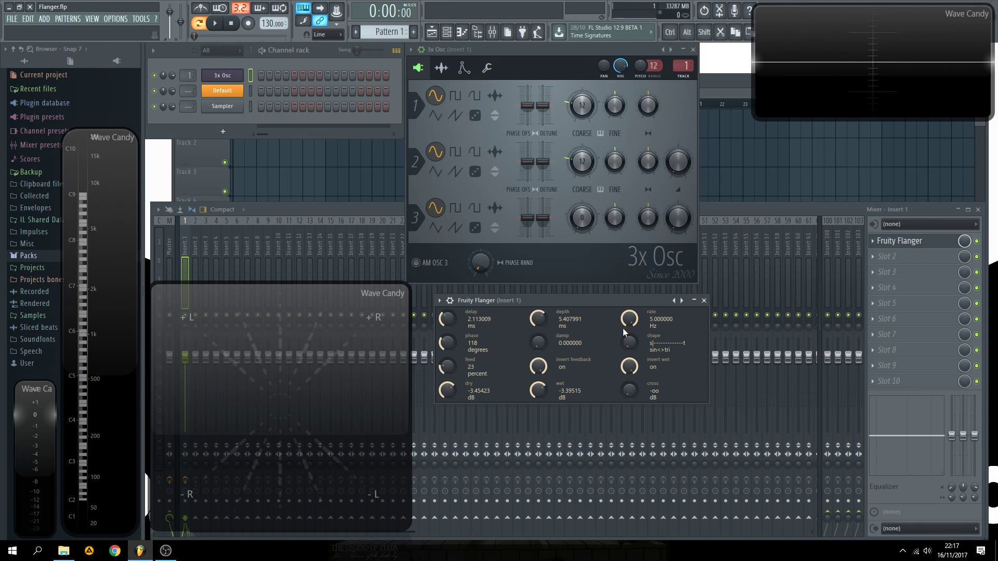
{"action": "left_click_drag", "start_coordinate": [634, 320], "coordinate": [634, 320]}
{"action": "key", "text": "x"}
{"action": "key", "text": "r"}
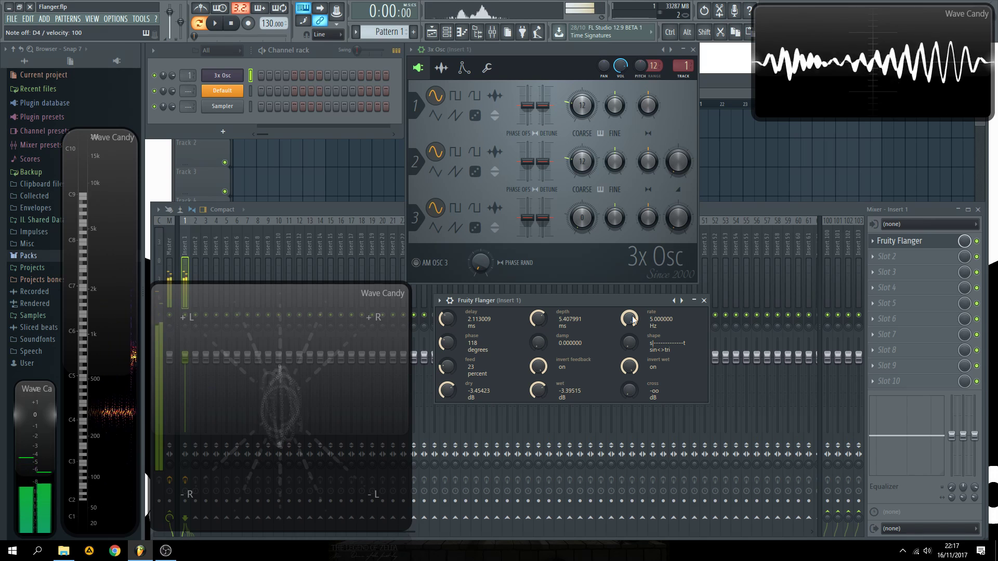
{"action": "key", "text": "w"}
{"action": "key", "text": "c"}
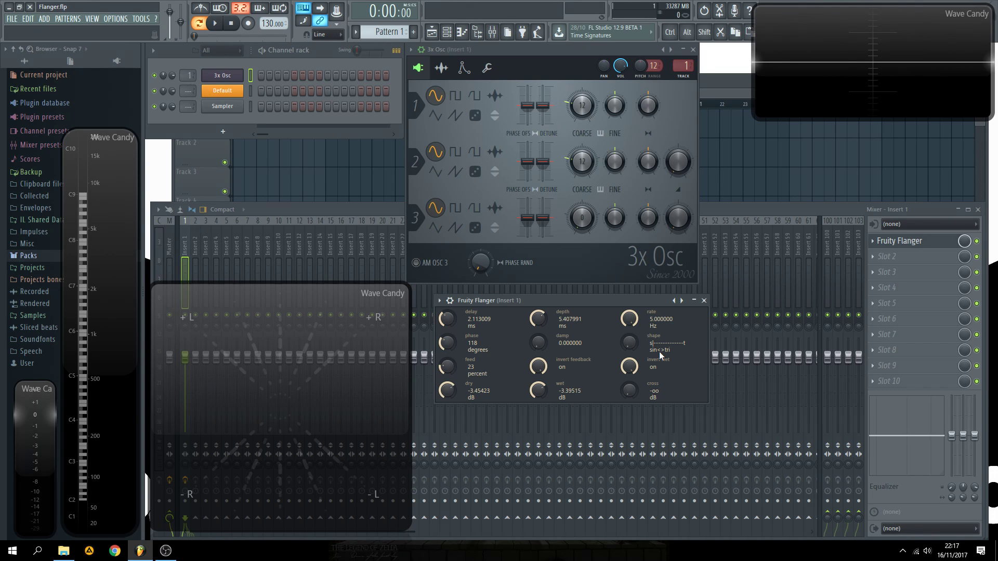
{"action": "key", "text": "x"}
Lower the flanger's rate to about 0.93 Hz and play notes to audition it
{"action": "left_click_drag", "start_coordinate": [629, 320], "coordinate": [630, 345]}
{"action": "key", "text": "w"}
{"action": "key", "text": "c"}
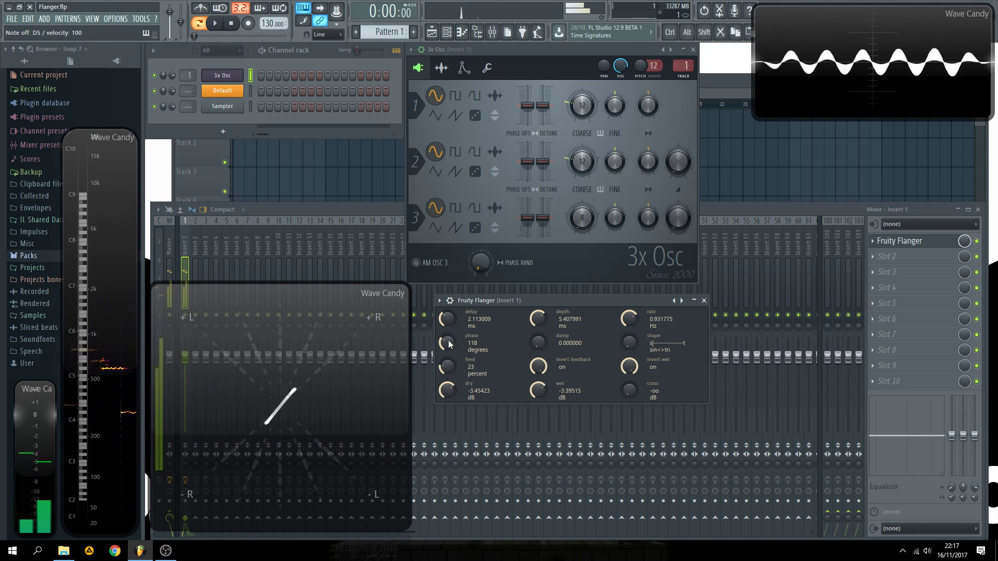
Set the flanger's phase to 0 degrees, raise it to 180 degrees, and play C5 to audition the stereo difference
{"action": "mouse_move", "coordinate": [451, 346]}
{"action": "left_mouse_down"}
{"action": "mouse_move", "coordinate": [450, 364]}
{"action": "mouse_move", "coordinate": [452, 347]}
{"action": "left_mouse_up"}
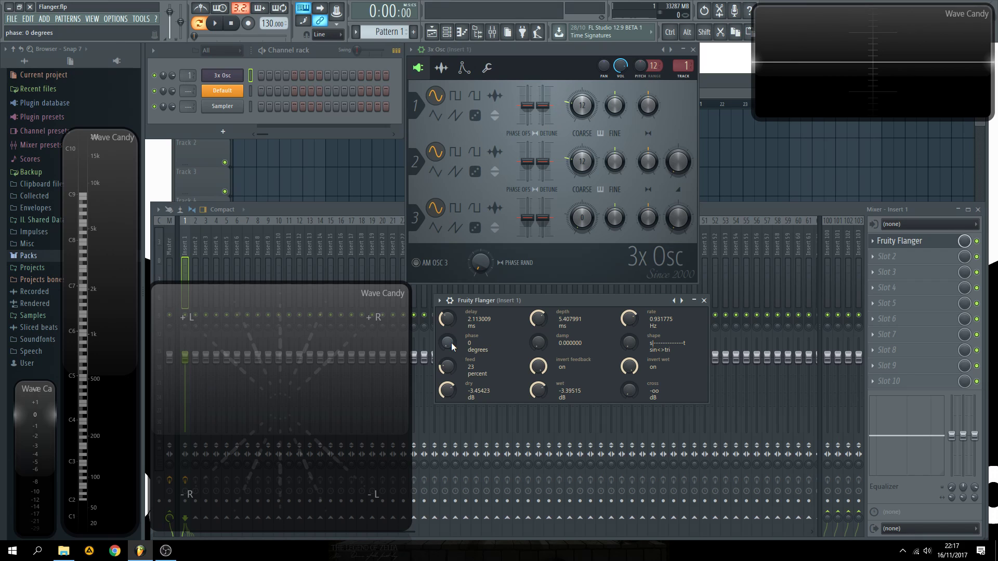
{"action": "left_click_drag", "start_coordinate": [451, 345], "coordinate": [451, 345]}
{"action": "left_click_drag", "start_coordinate": [450, 348], "coordinate": [450, 366]}
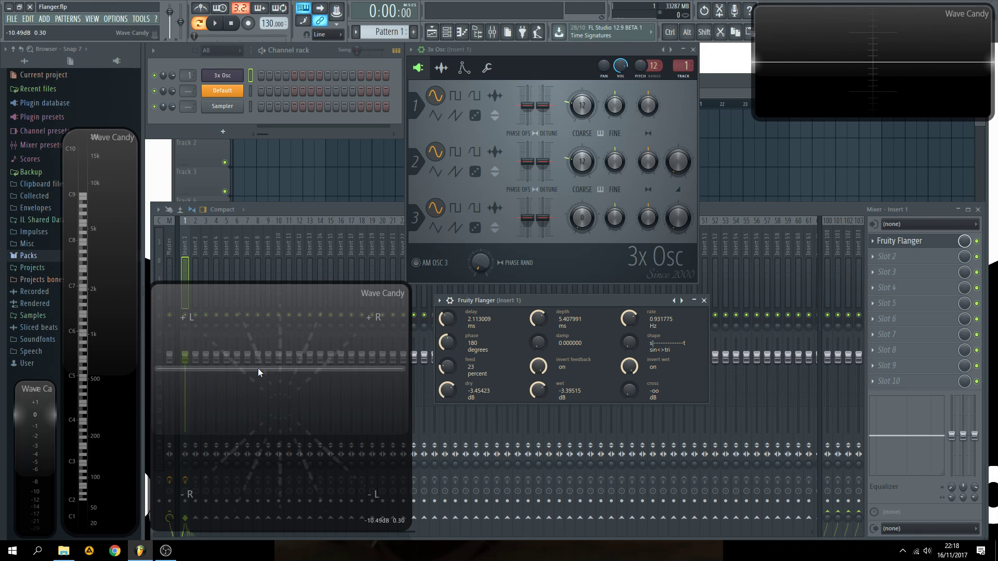
{"action": "key", "text": "q"}
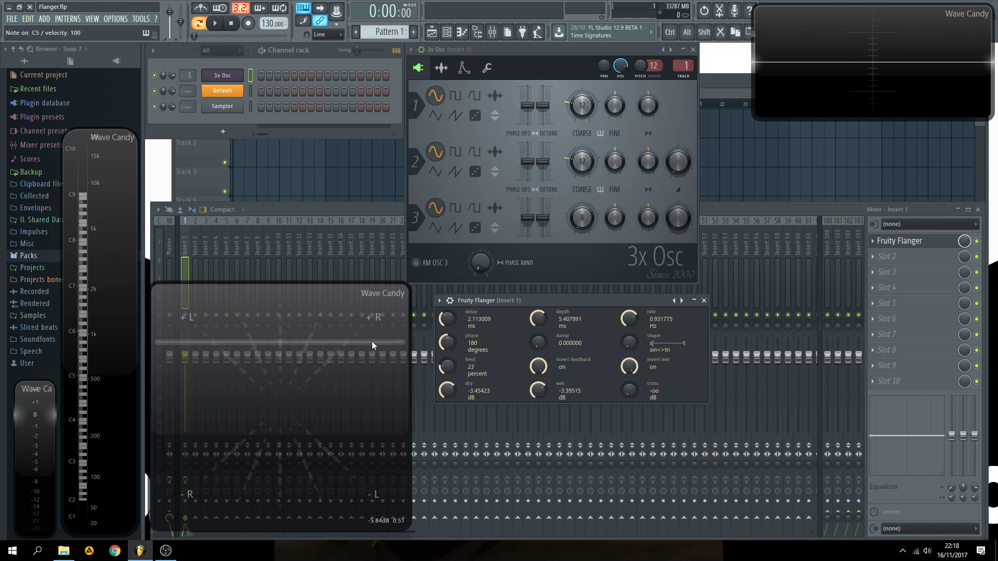
{"action": "key", "text": "z"}
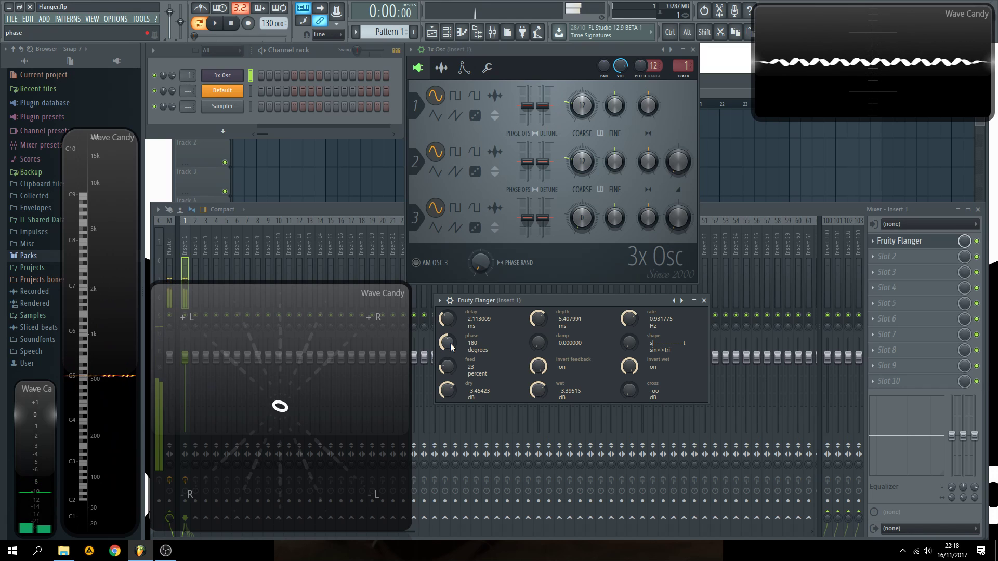
Lower the rate to about 0.13 Hz, and move the phase to 0 and up to 179 degrees, playing C5
{"action": "left_click_drag", "start_coordinate": [629, 318], "coordinate": [629, 343]}
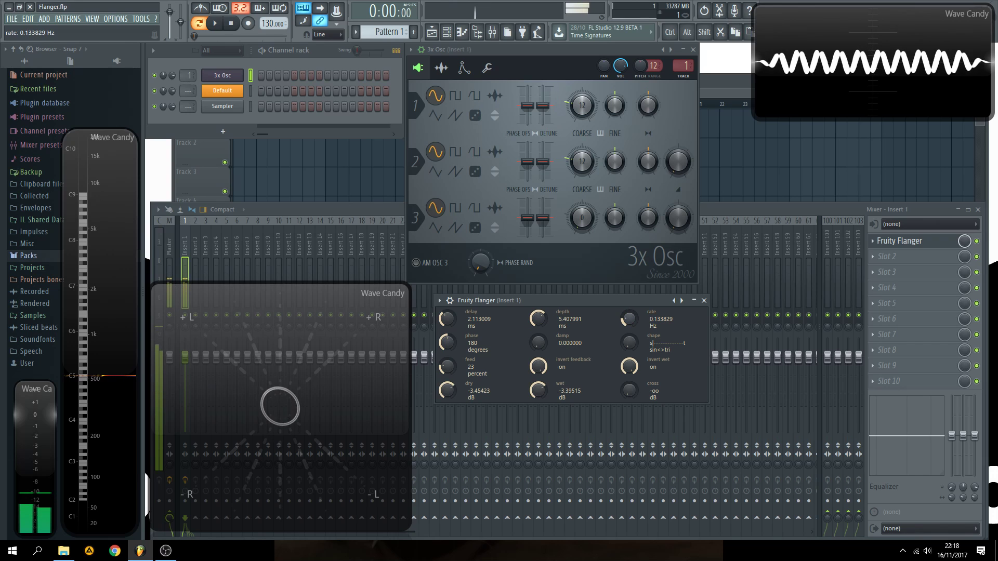
{"action": "left_click_drag", "start_coordinate": [444, 342], "coordinate": [445, 382]}
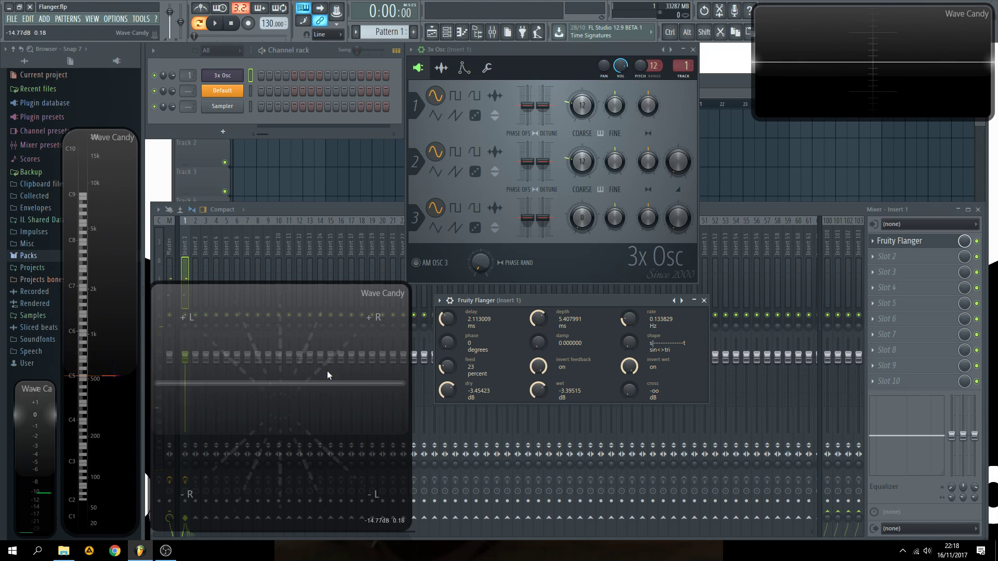
{"action": "left_click_drag", "start_coordinate": [445, 348], "coordinate": [445, 308]}
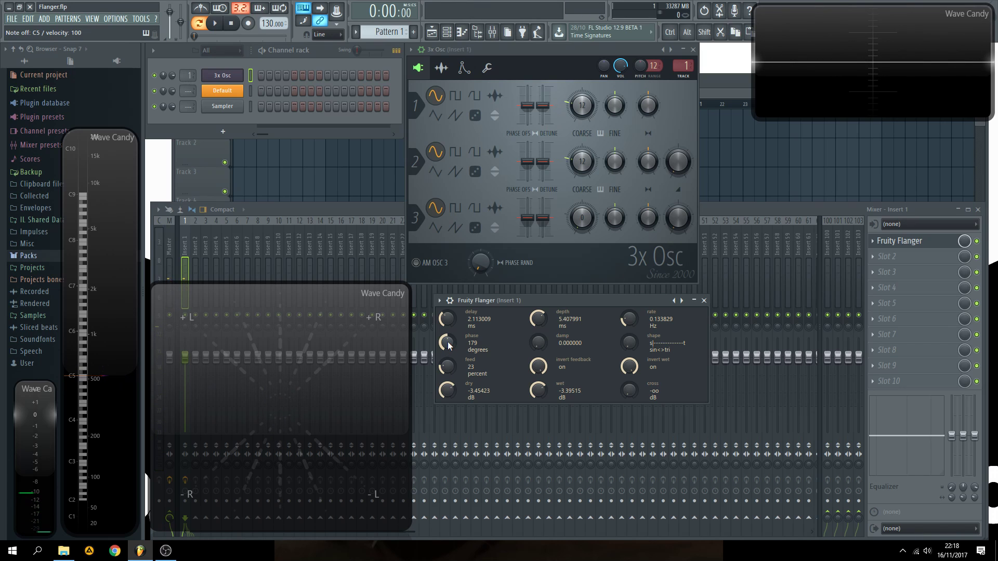
{"action": "key", "text": "z"}
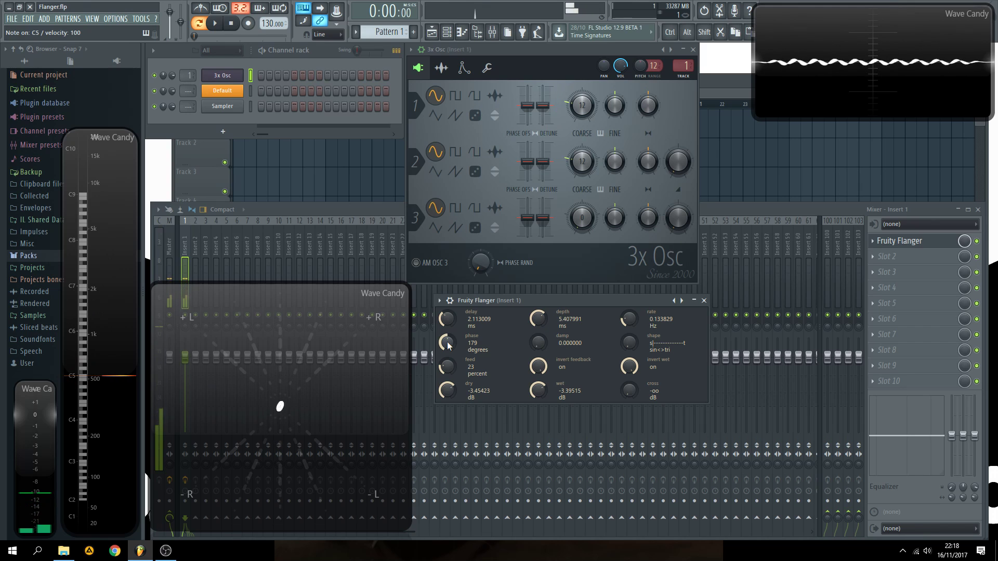
Lower the flanger's phase to 14 degrees and play a run of notes and a chord to audition it
{"action": "left_click_drag", "start_coordinate": [449, 345], "coordinate": [449, 395]}
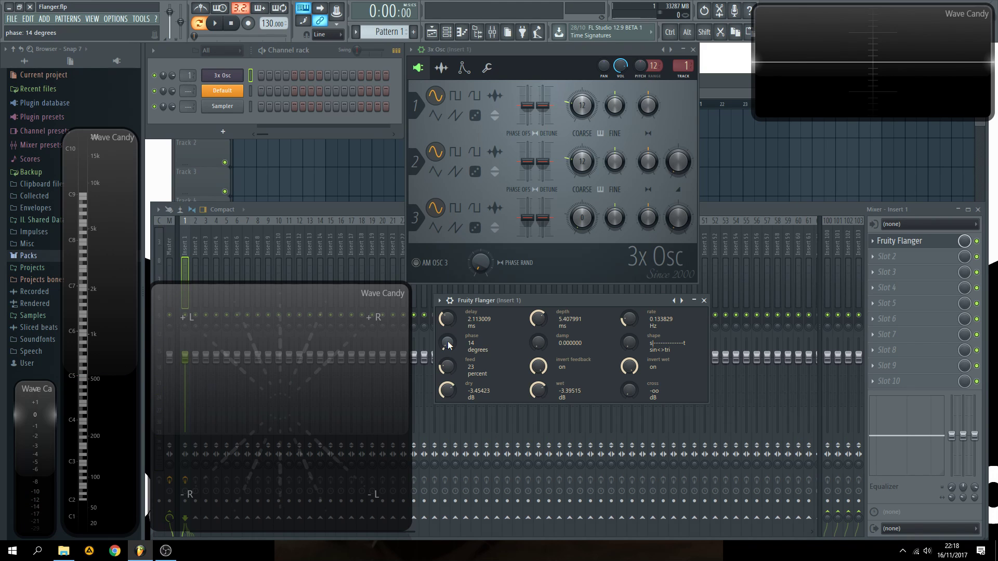
{"action": "key", "text": "x"}
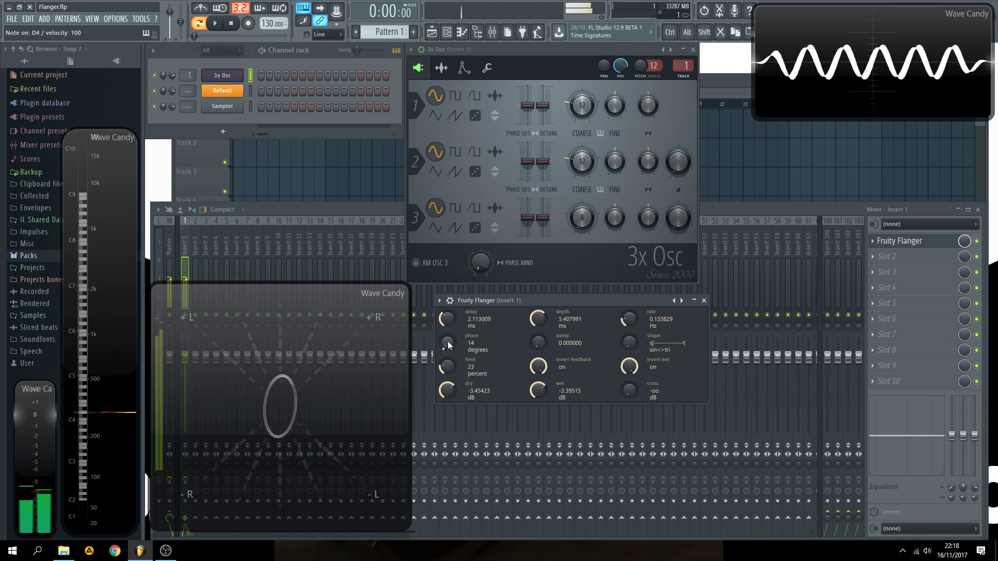
{"action": "key", "text": "y"}
{"action": "key", "text": "b"}
{"action": "key", "text": "t"}
{"action": "key", "text": "e"}
{"action": "key", "text": "w"}
{"action": "key", "text": "r"}
{"action": "key", "text": "w"}
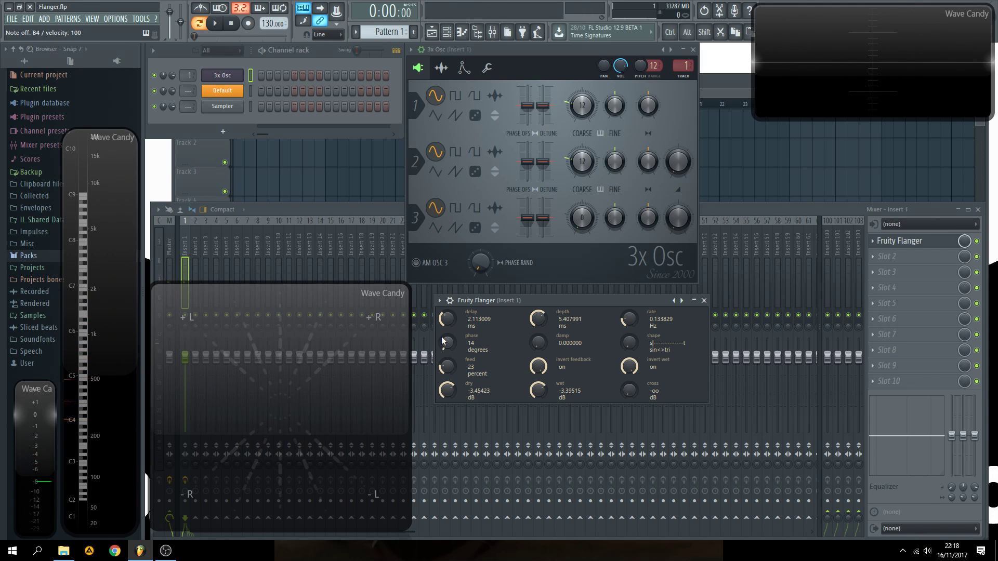
{"action": "key", "text": "x"}
{"action": "key", "text": "b"}
{"action": "key", "text": "m"}
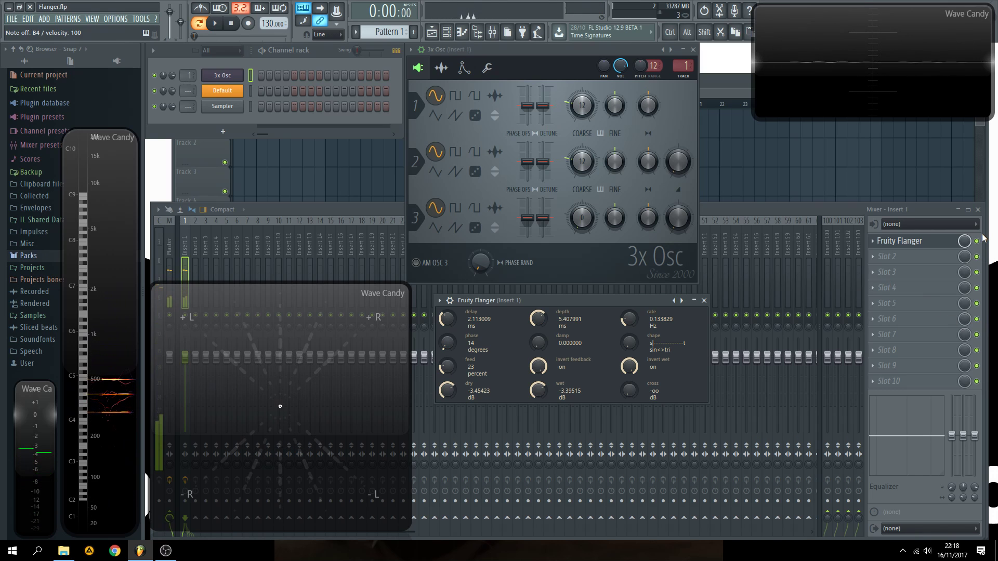
Compare a chord with Fruity Flanger bypassed, re-enable the effect, and reopen its window slightly higher on the screen
{"action": "left_click", "coordinate": [976, 241]}
{"action": "key", "text": "x"}
{"action": "key", "text": "m"}
{"action": "key", "text": "b"}
{"action": "left_click", "coordinate": [977, 241]}
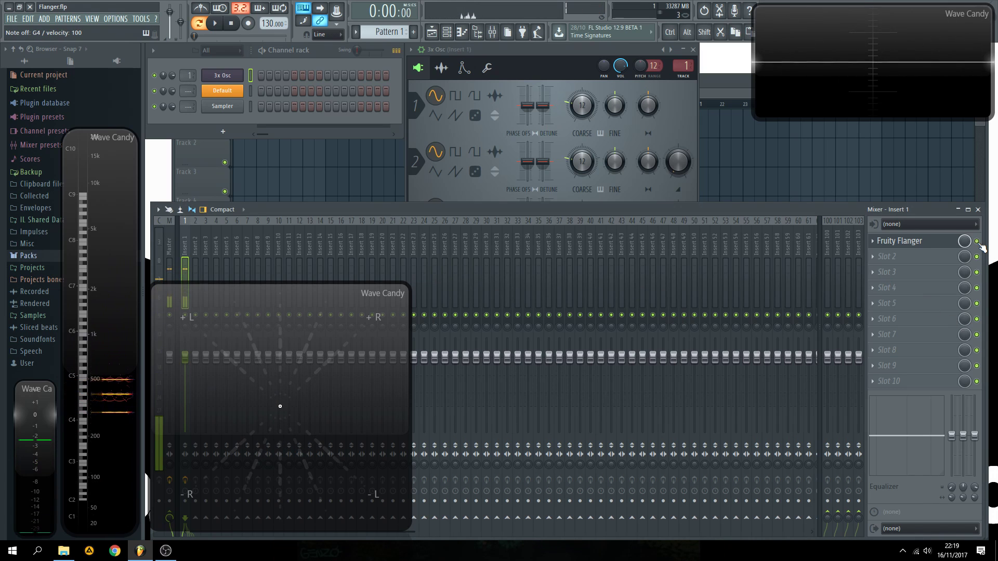
{"action": "left_click", "coordinate": [898, 242]}
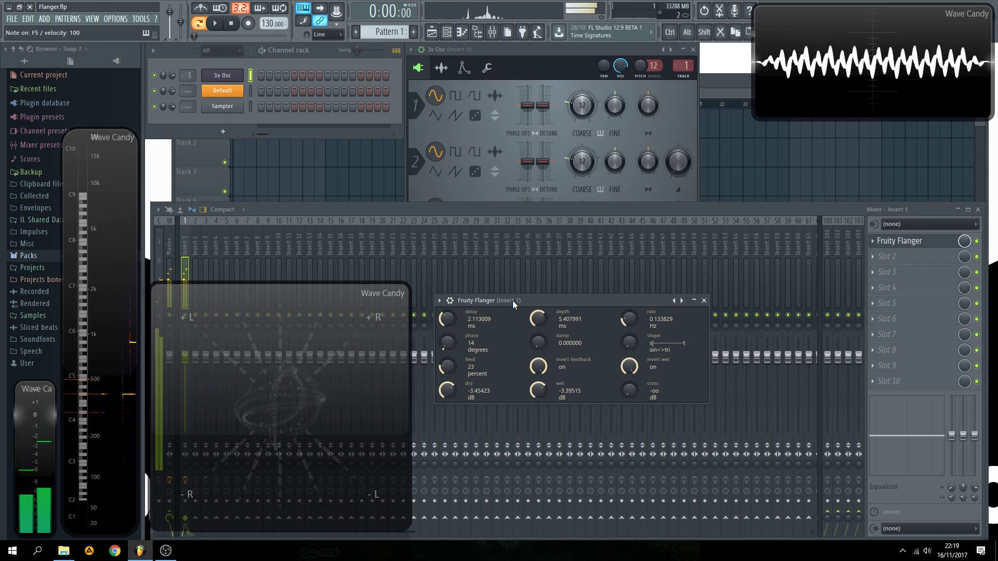
{"action": "left_click_drag", "start_coordinate": [513, 305], "coordinate": [511, 255]}
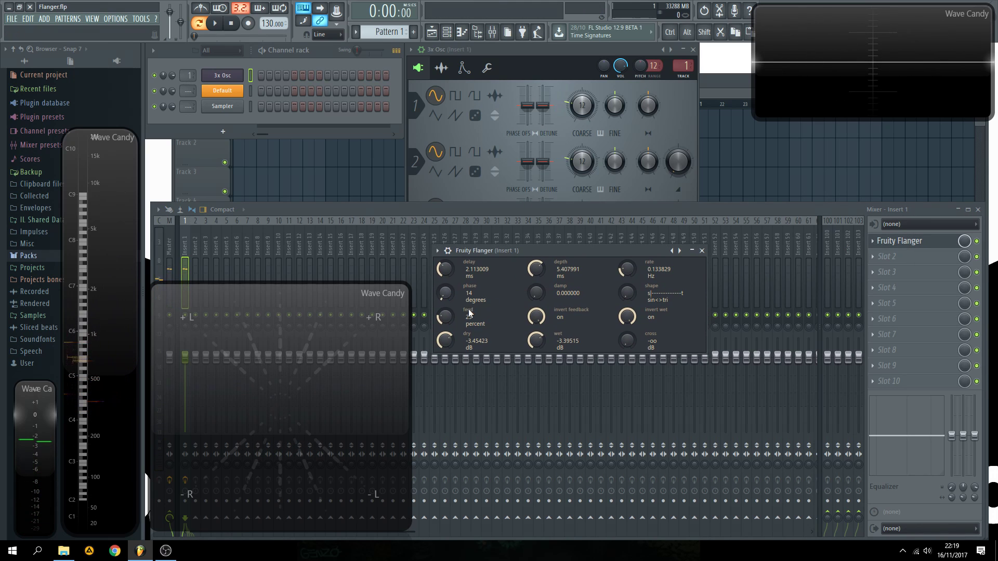
Set the flanger's damp to 1, switch 3x Osc's oscillator 1 to a sawtooth wave, and play C4
{"action": "mouse_move", "coordinate": [536, 293]}
{"action": "left_mouse_down"}
{"action": "mouse_move", "coordinate": [536, 281]}
{"action": "mouse_move", "coordinate": [537, 310]}
{"action": "left_mouse_up"}
{"action": "left_click", "coordinate": [454, 117]}
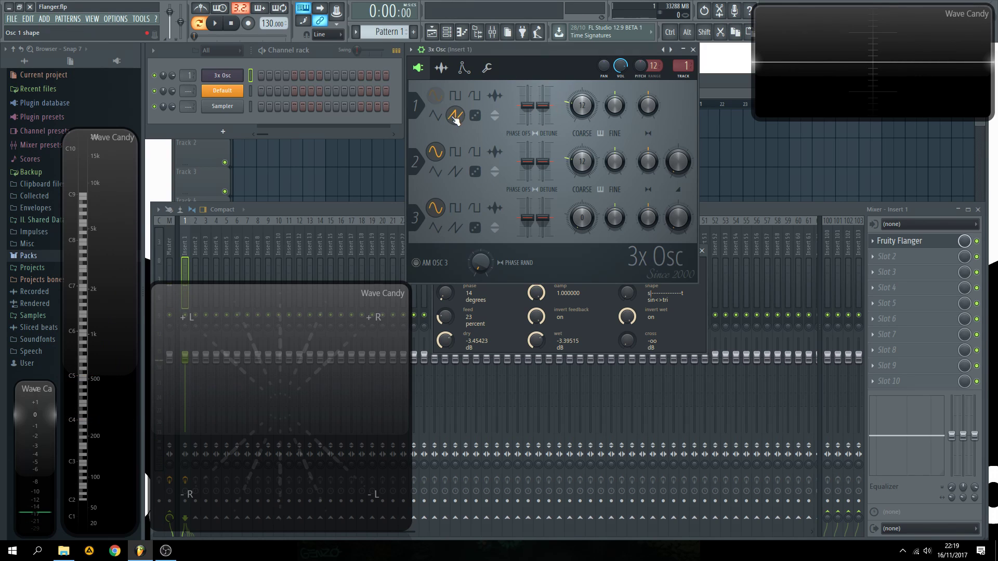
{"action": "left_click", "coordinate": [601, 305]}
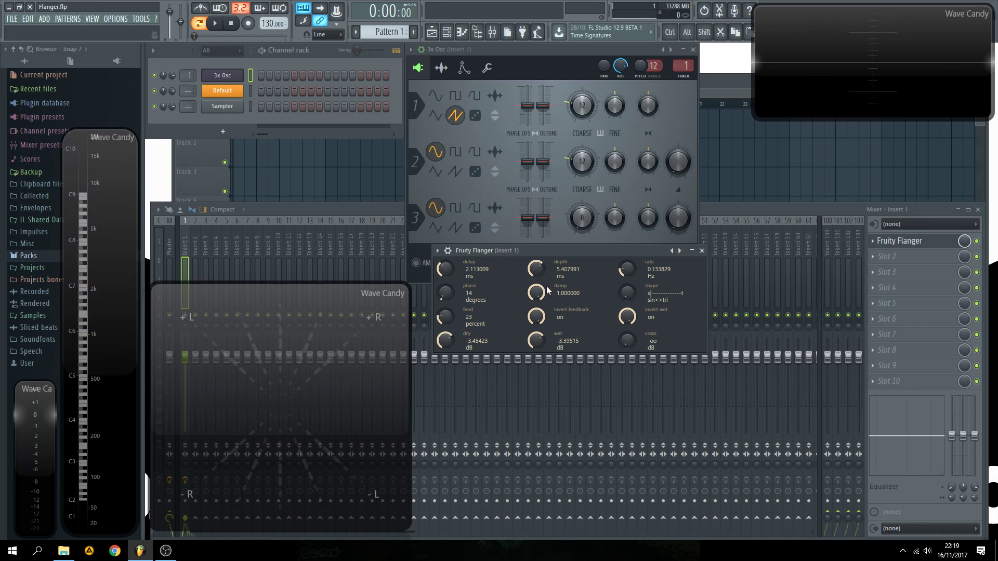
{"action": "key", "text": "z"}
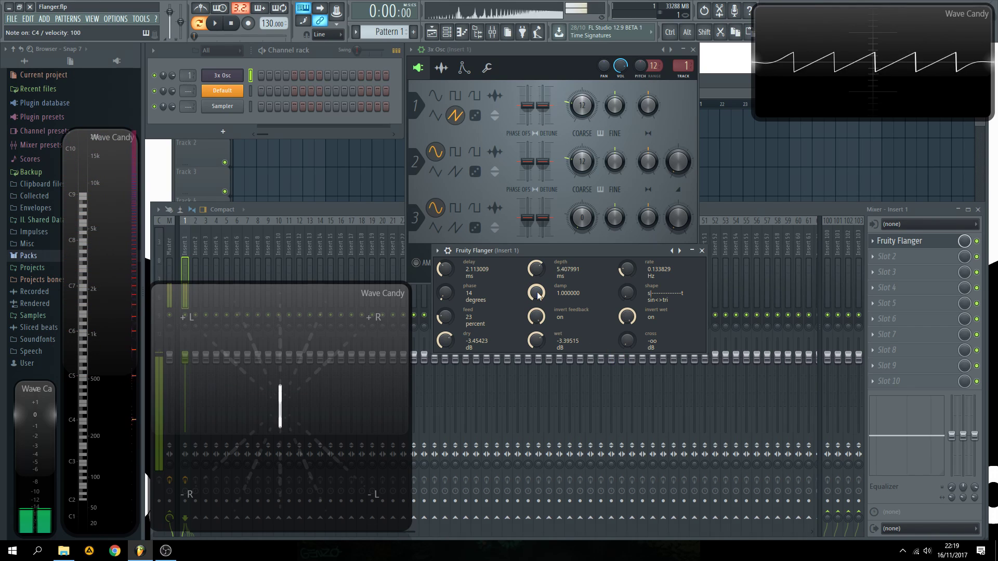
Sweep the flanger's damp between 0 and 1 on the held sawtooth note, ending at 0
{"action": "left_click_drag", "start_coordinate": [538, 295], "coordinate": [538, 390]}
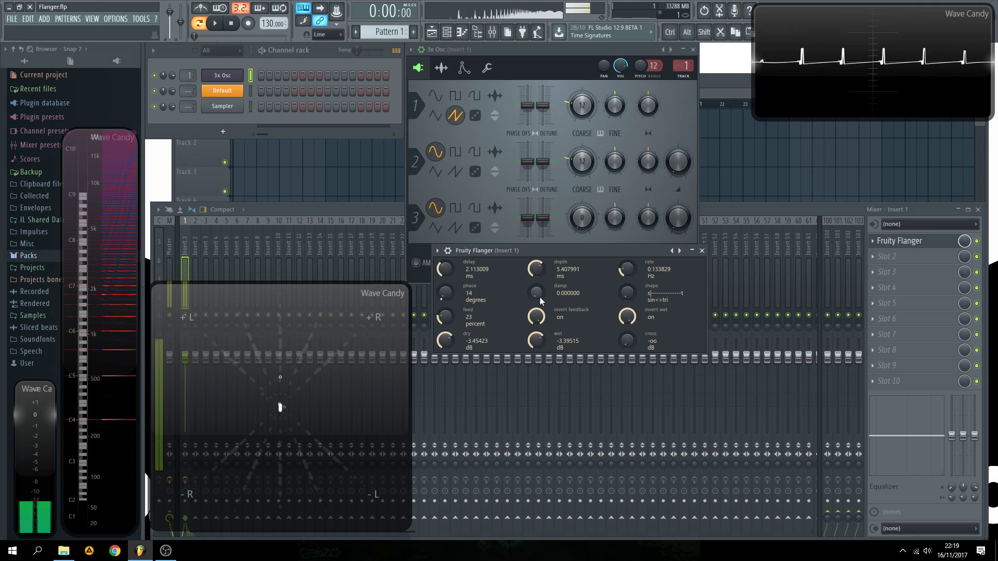
{"action": "left_click_drag", "start_coordinate": [536, 292], "coordinate": [536, 236]}
{"action": "left_click_drag", "start_coordinate": [540, 295], "coordinate": [541, 405]}
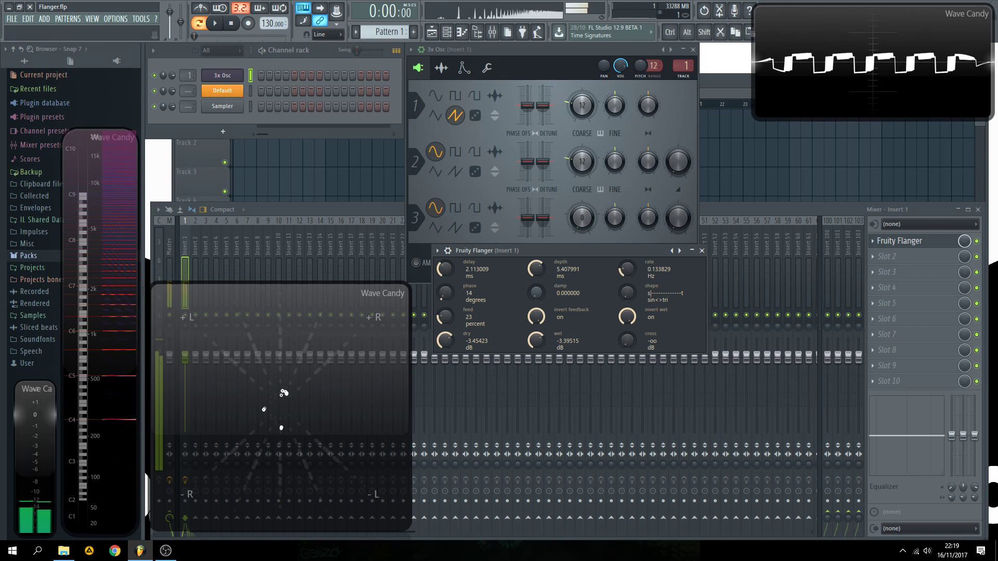
Raise the flanger's phase to 180 degrees and sweep the damp, ending at about 0.99
{"action": "left_click_drag", "start_coordinate": [446, 293], "coordinate": [446, 266]}
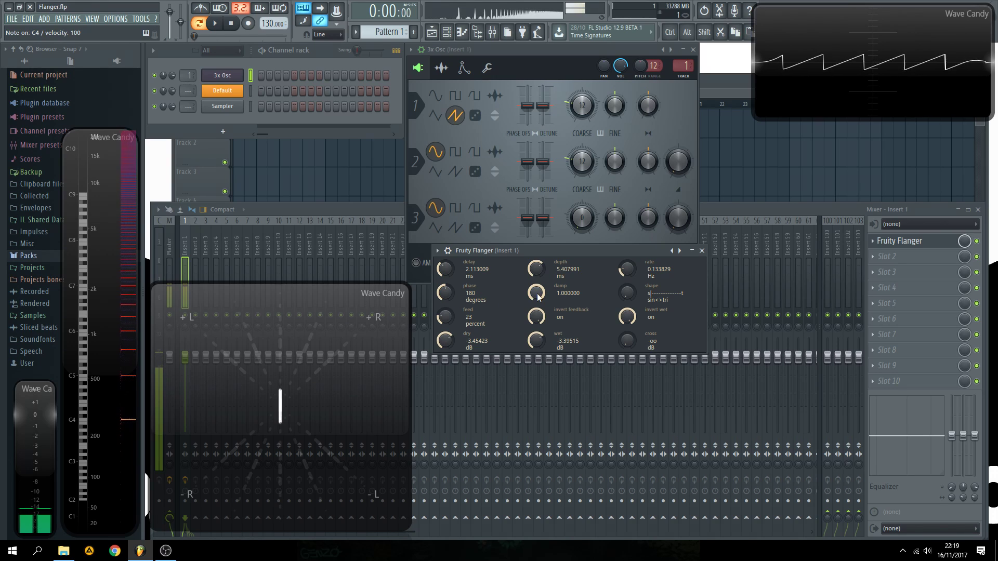
{"action": "left_click_drag", "start_coordinate": [539, 294], "coordinate": [538, 353]}
{"action": "left_click_drag", "start_coordinate": [537, 298], "coordinate": [537, 240]}
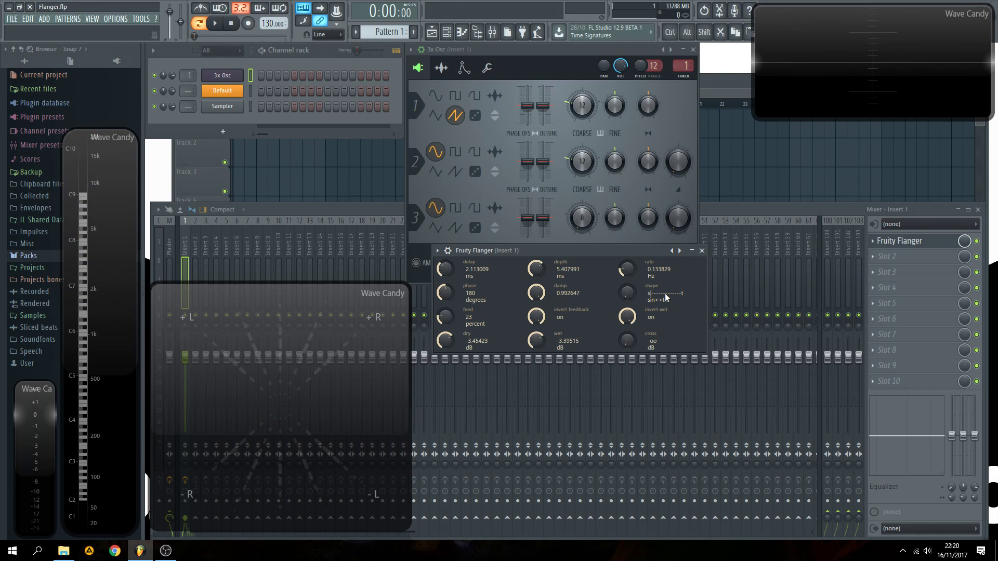
Move the flanger's shape from sine fully to triangle and play C4
{"action": "left_click_drag", "start_coordinate": [627, 292], "coordinate": [627, 294]}
{"action": "left_click_drag", "start_coordinate": [627, 293], "coordinate": [627, 248]}
{"action": "key", "text": "z"}
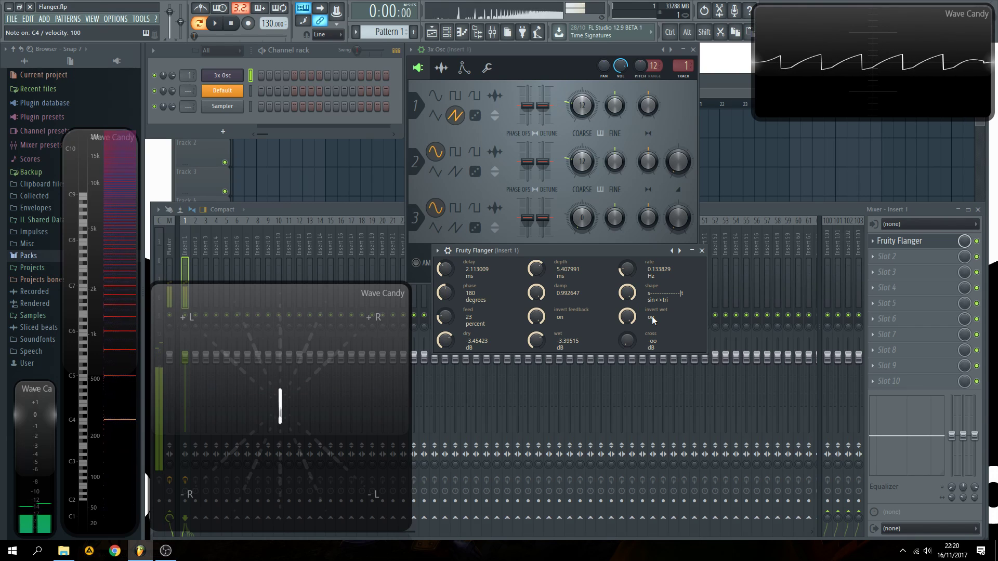
Raise the damp to 1, bring it down to 0, and set the flanger's phase to 132 degrees
{"action": "mouse_move", "coordinate": [536, 292]}
{"action": "left_mouse_down"}
{"action": "mouse_move", "coordinate": [536, 314]}
{"action": "mouse_move", "coordinate": [536, 290]}
{"action": "left_mouse_up"}
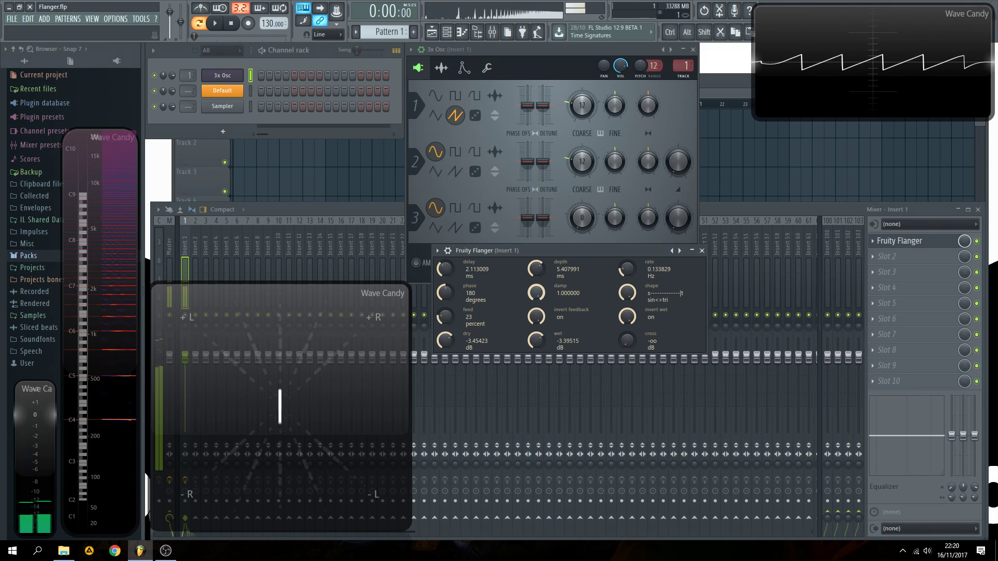
{"action": "scroll", "coordinate": [538, 296], "scroll_direction": "down", "scroll_amount": 15}
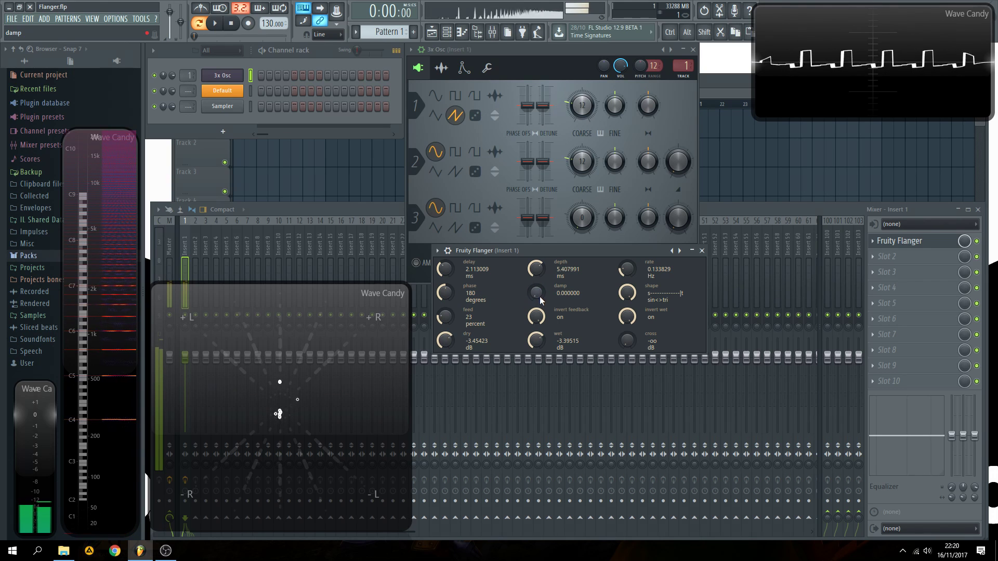
{"action": "left_click_drag", "start_coordinate": [446, 295], "coordinate": [445, 306]}
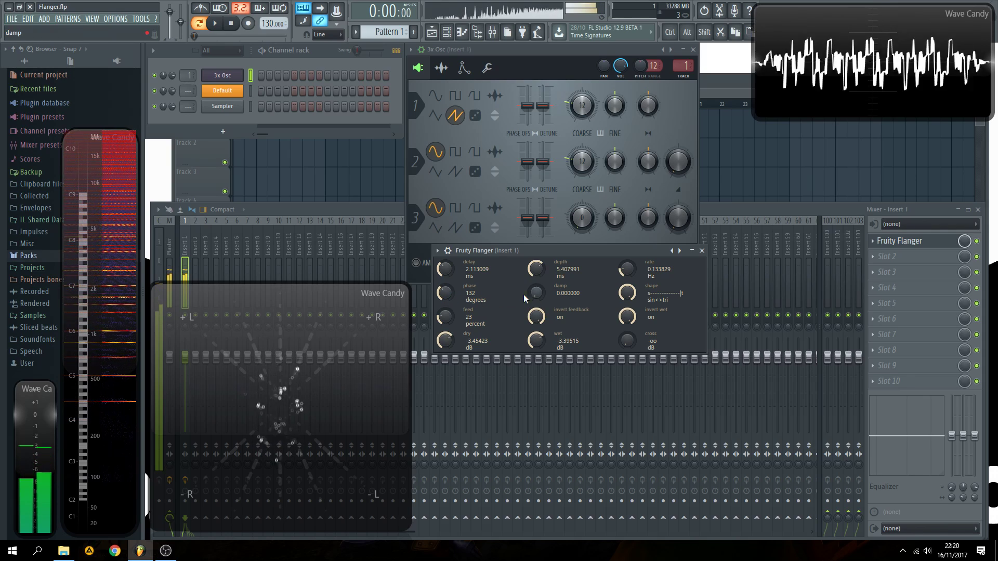
Turn the flanger's dry level down completely and audition the wet signal with the damp at 1 and at 0
{"action": "left_click_drag", "start_coordinate": [445, 343], "coordinate": [445, 400]}
{"action": "left_click_drag", "start_coordinate": [537, 294], "coordinate": [537, 208]}
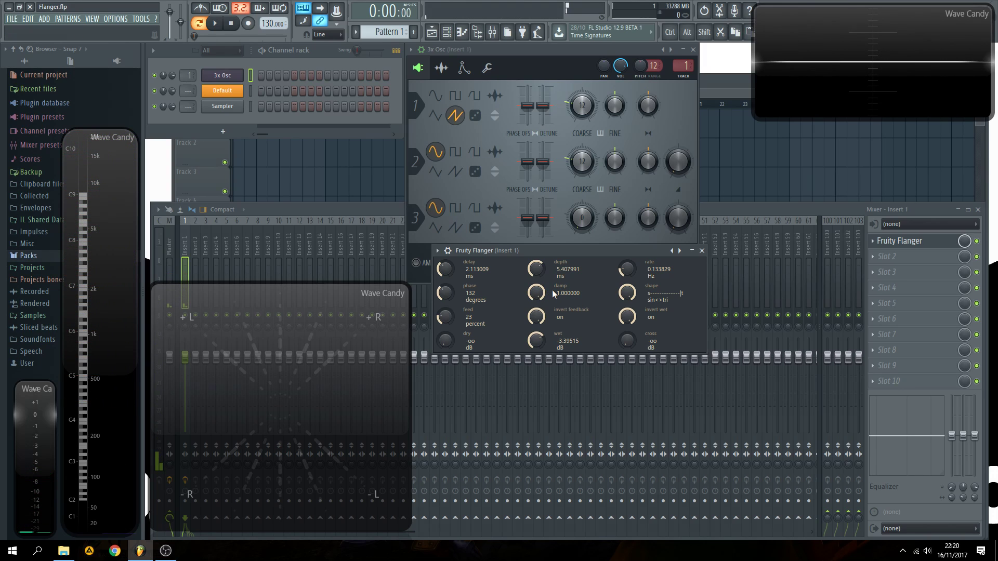
{"action": "left_click_drag", "start_coordinate": [536, 292], "coordinate": [538, 292]}
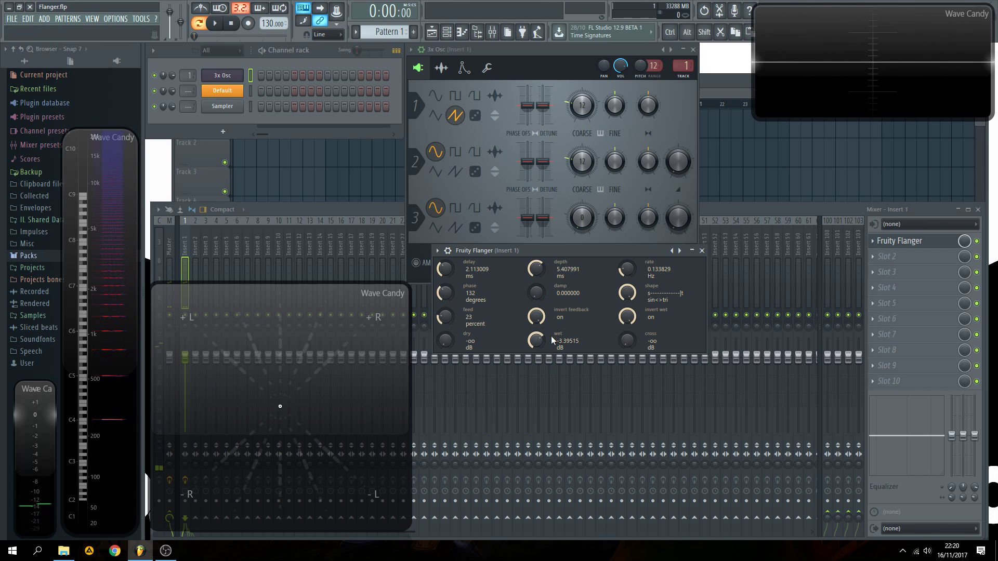
Set the flanger's wet level to about -2.25 dB and raise the damp to about 0.99
{"action": "left_click_drag", "start_coordinate": [539, 341], "coordinate": [538, 343]}
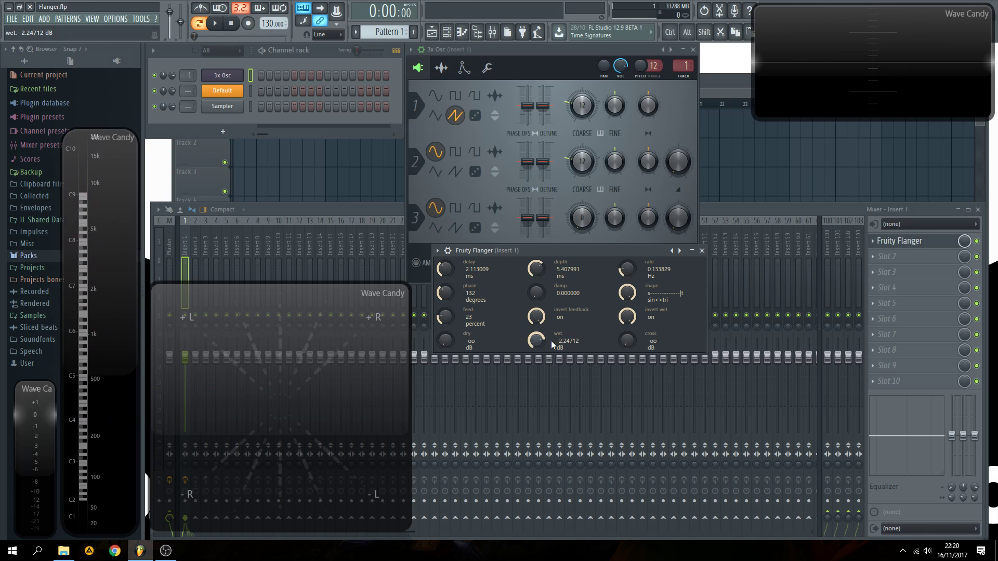
{"action": "left_click_drag", "start_coordinate": [541, 292], "coordinate": [541, 241]}
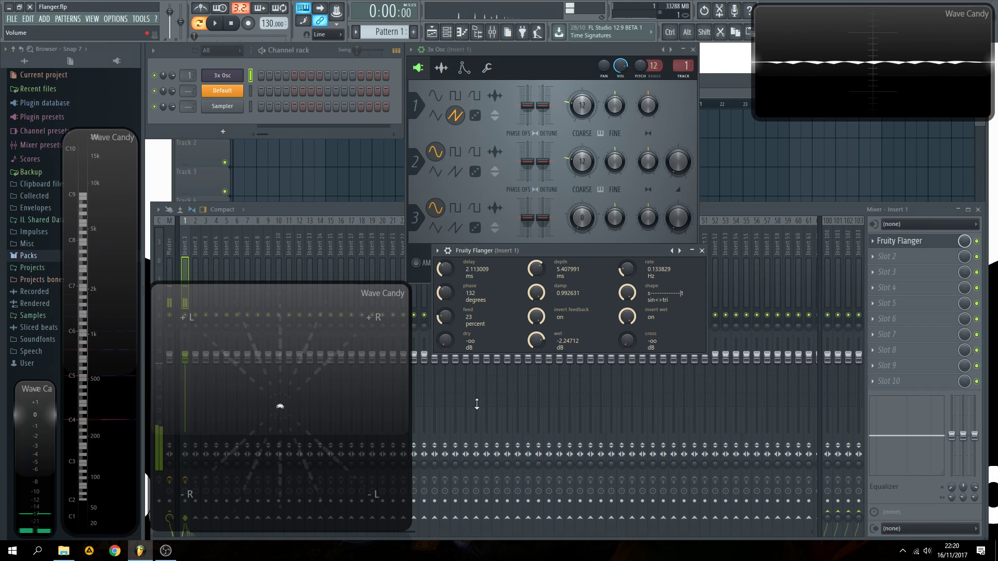
Lower the flanger's damp to 0 and play C5
{"action": "mouse_move", "coordinate": [536, 293]}
{"action": "left_mouse_down"}
{"action": "mouse_move", "coordinate": [536, 313]}
{"action": "mouse_move", "coordinate": [536, 293]}
{"action": "left_mouse_up"}
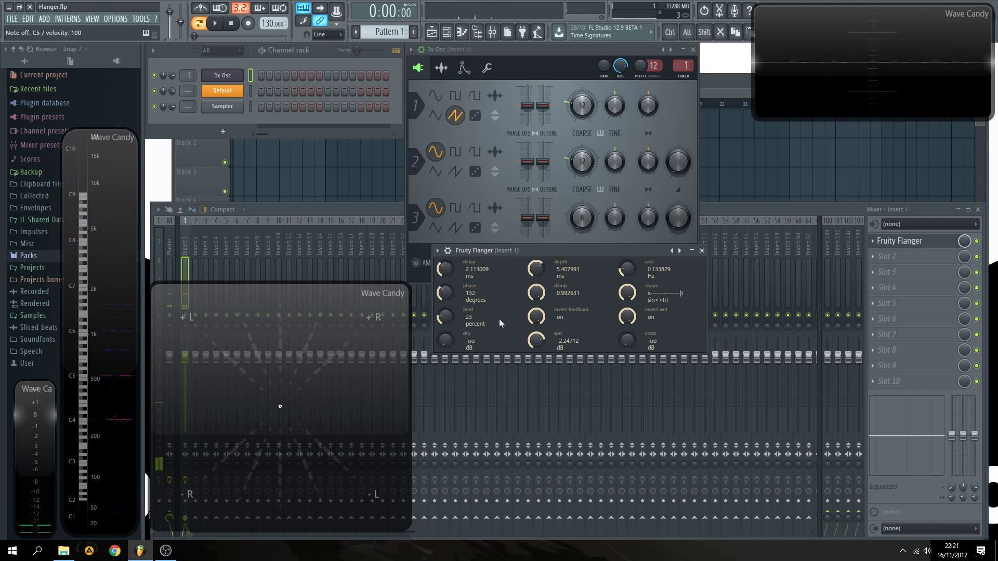
{"action": "left_click_drag", "start_coordinate": [537, 299], "coordinate": [536, 359]}
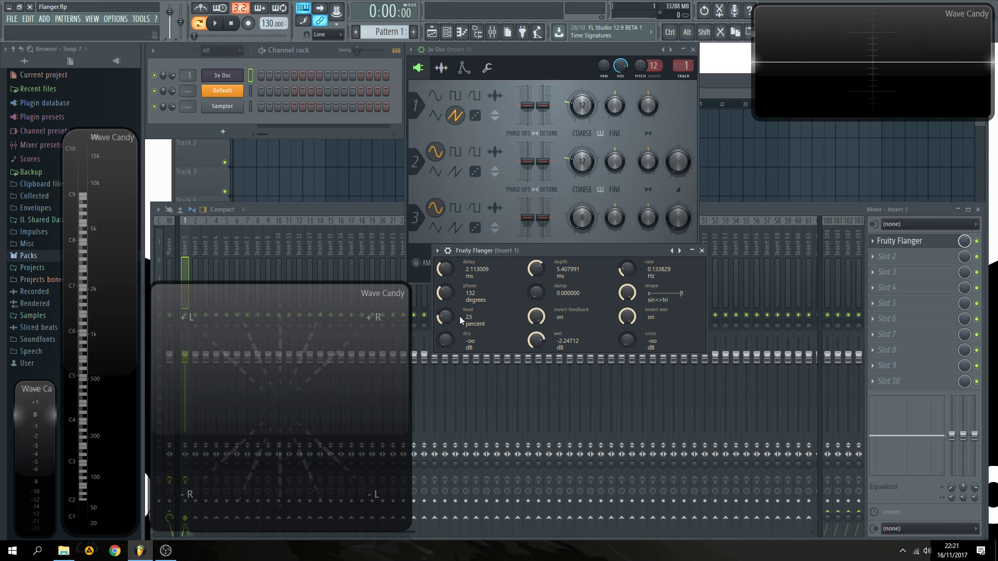
{"action": "key", "text": "q"}
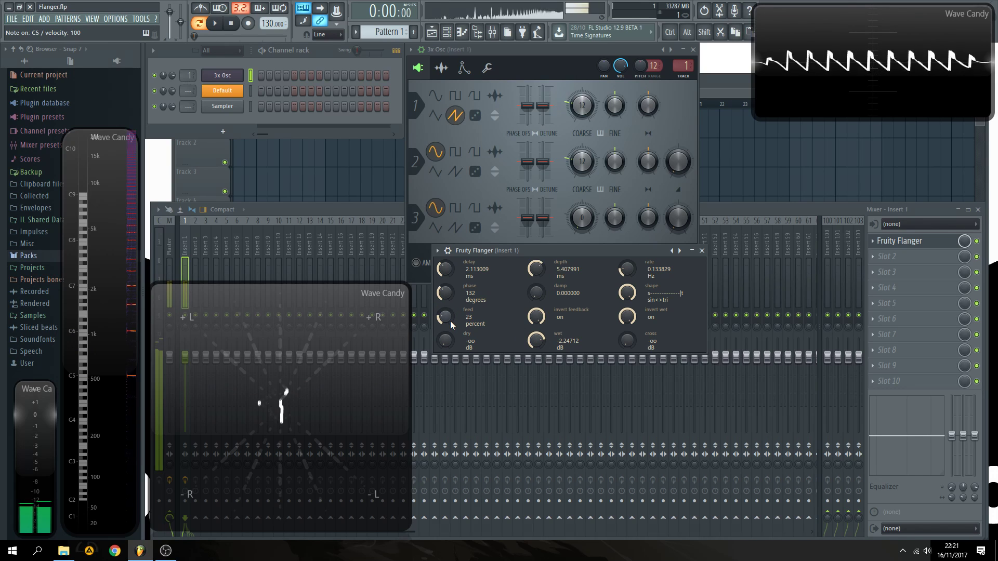
Lower the flanger's feed to 13 percent, and raise it to 96 percent
{"action": "left_click_drag", "start_coordinate": [447, 320], "coordinate": [447, 364]}
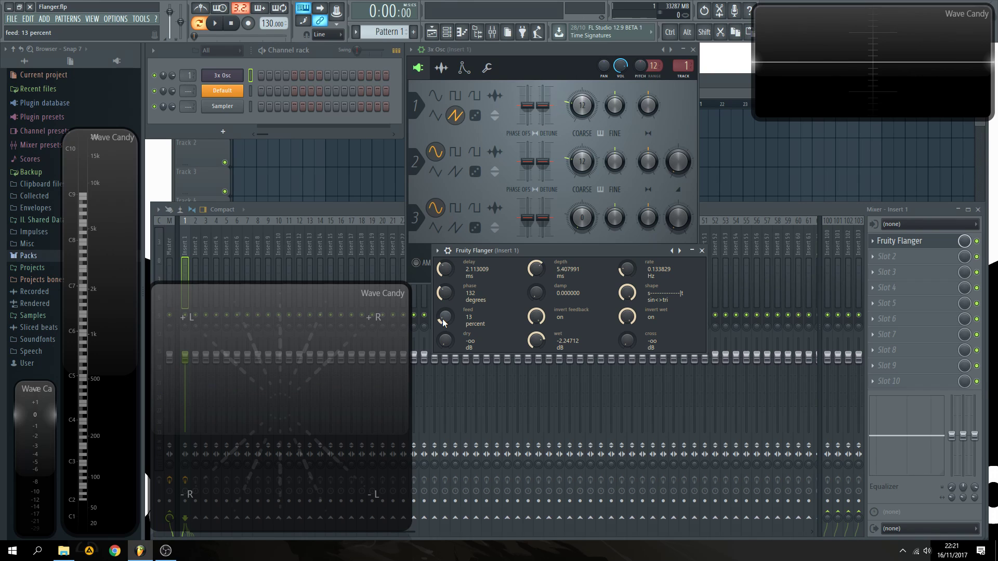
{"action": "left_click_drag", "start_coordinate": [443, 319], "coordinate": [459, 315]}
{"action": "left_click_drag", "start_coordinate": [457, 317], "coordinate": [463, 281]}
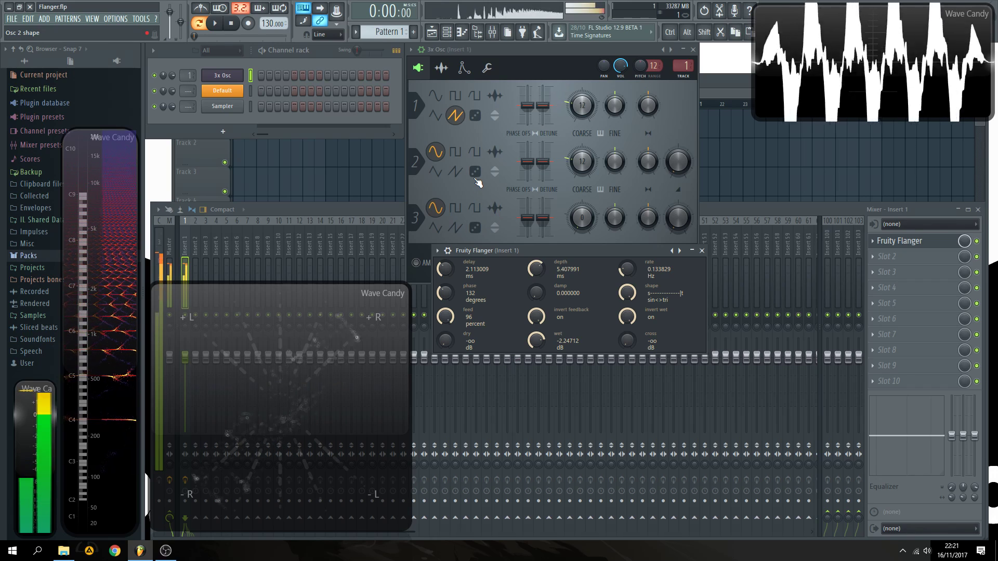
Switch oscillator 1 to a sine wave, raise the flanger's rate to 5 Hz, and audition both with C4
{"action": "left_click", "coordinate": [436, 95]}
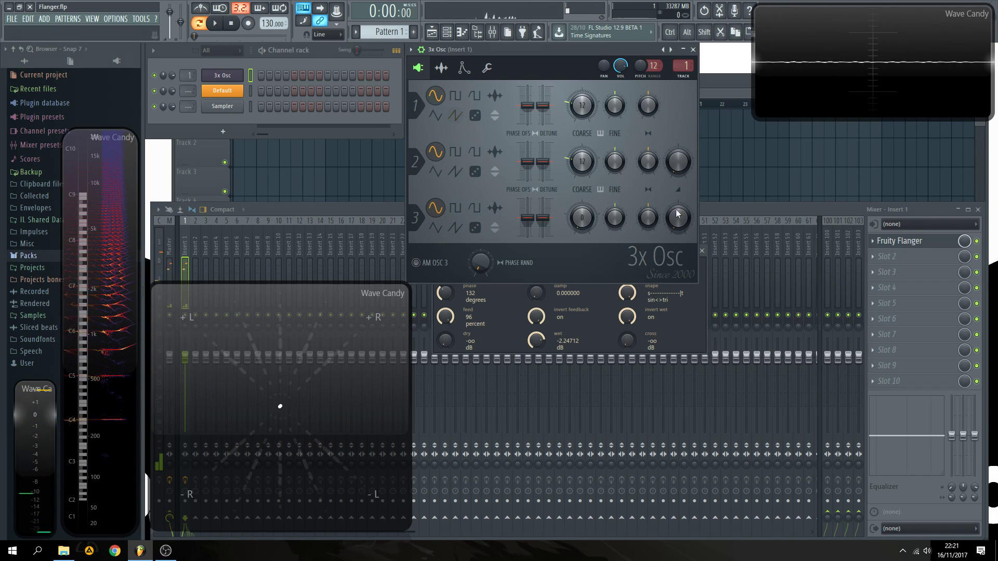
{"action": "key", "text": "z"}
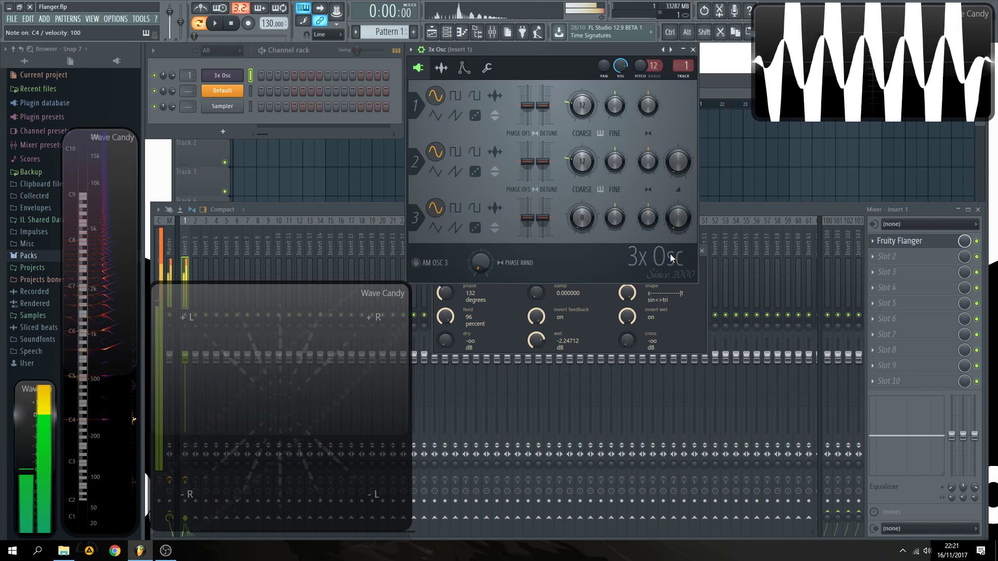
{"action": "left_click", "coordinate": [666, 333]}
{"action": "left_click_drag", "start_coordinate": [627, 269], "coordinate": [609, 252]}
{"action": "key", "text": "z"}
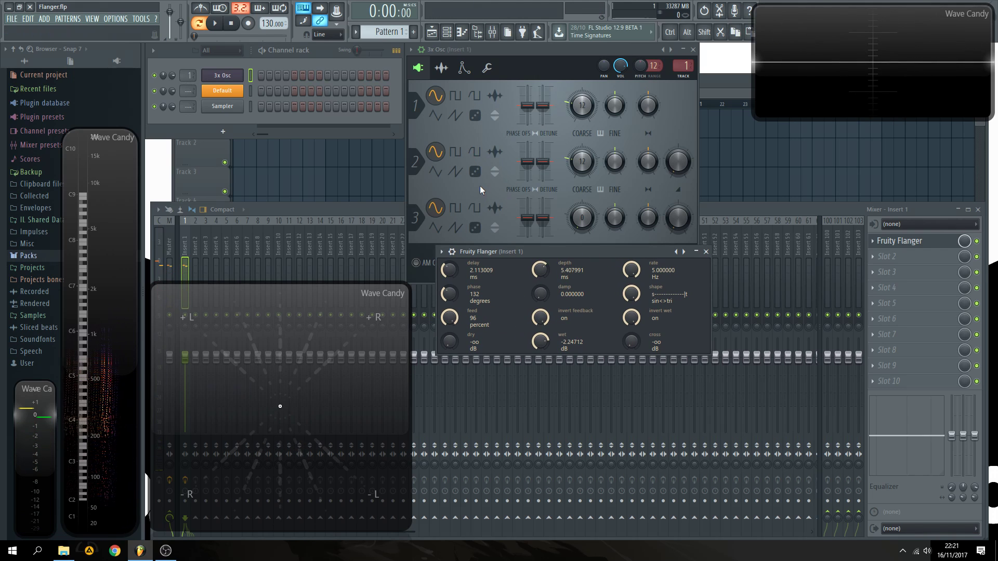
Return oscillator 1 to sawtooth and sweep the flanger's feed down to 4 and up to 100 percent while playing C4
{"action": "left_click", "coordinate": [455, 115]}
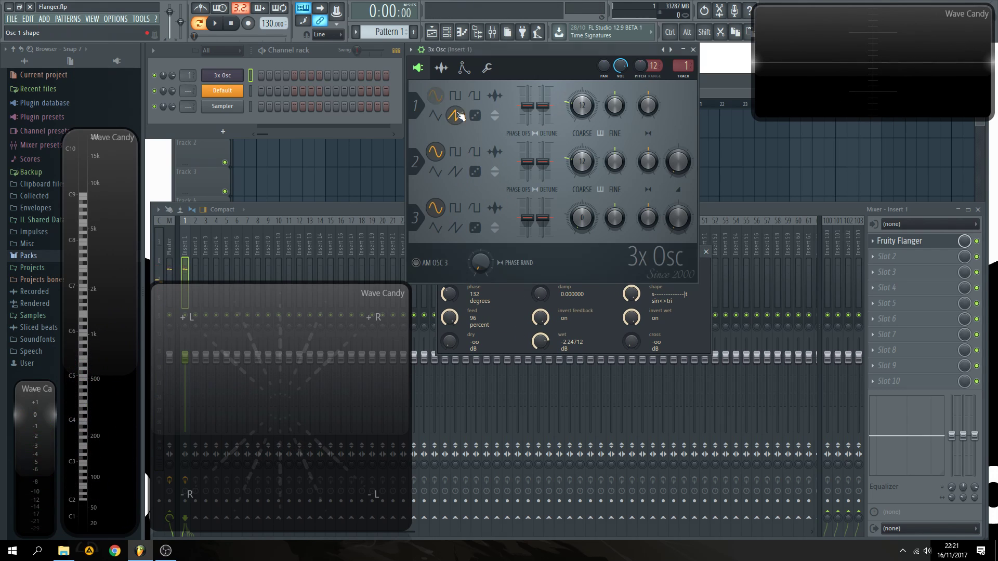
{"action": "left_click", "coordinate": [688, 327]}
{"action": "key", "text": "z"}
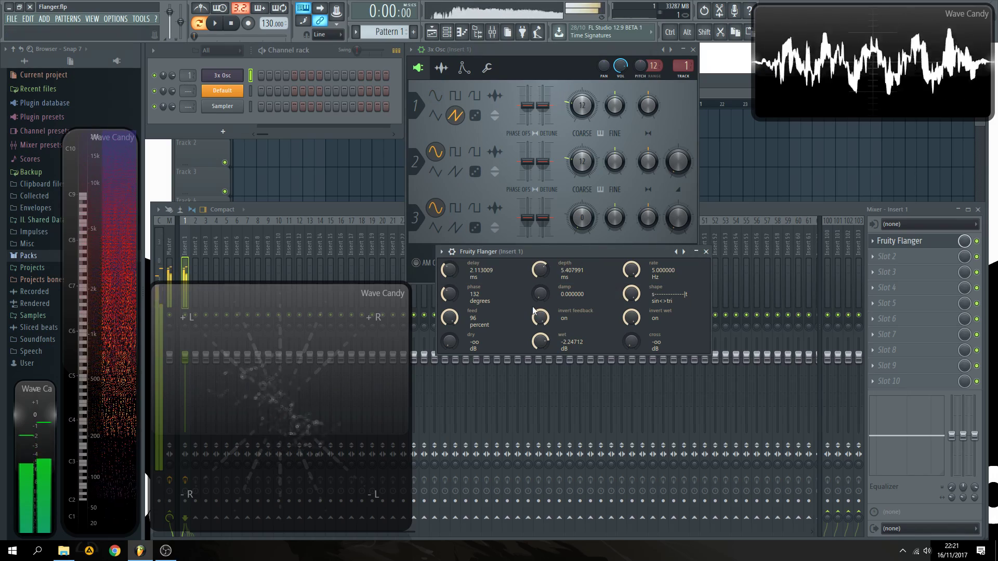
{"action": "mouse_move", "coordinate": [449, 317]}
{"action": "left_mouse_down"}
{"action": "mouse_move", "coordinate": [450, 307]}
{"action": "mouse_move", "coordinate": [449, 329]}
{"action": "left_mouse_up"}
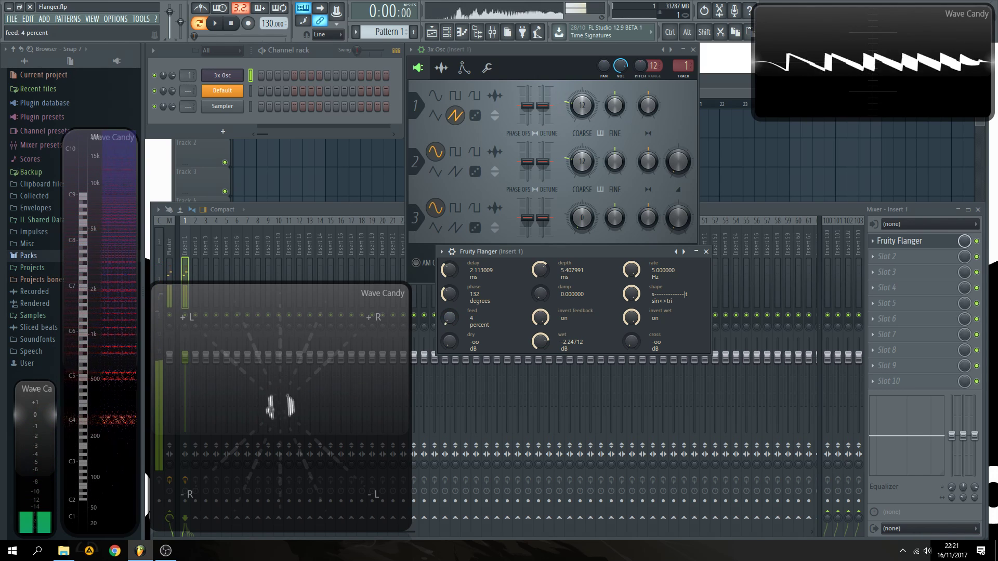
{"action": "left_click_drag", "start_coordinate": [449, 329], "coordinate": [450, 307]}
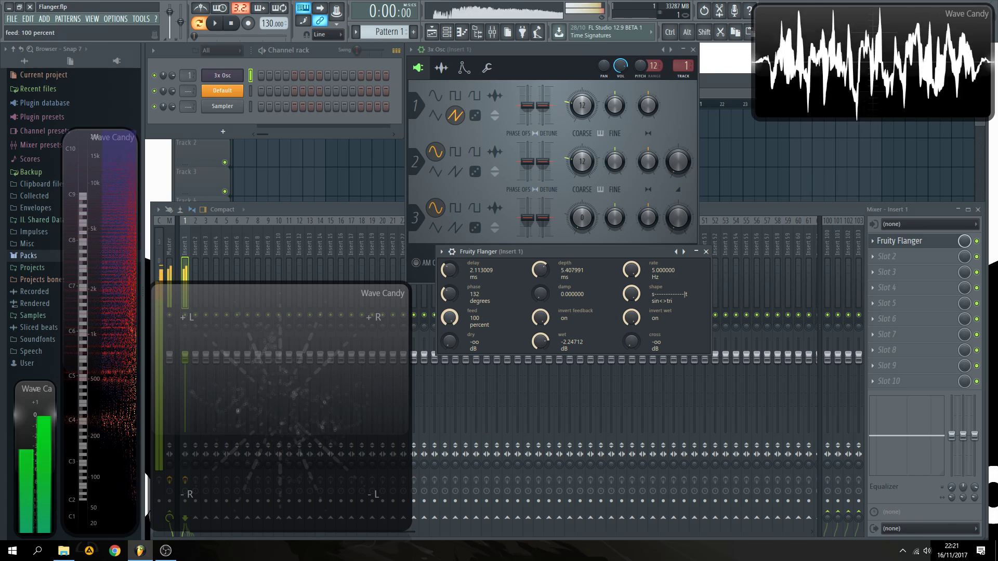
Set the 3x Osc filter type to BP, adjust its cutoff frequency, and play C4
{"action": "left_click", "coordinate": [465, 68]}
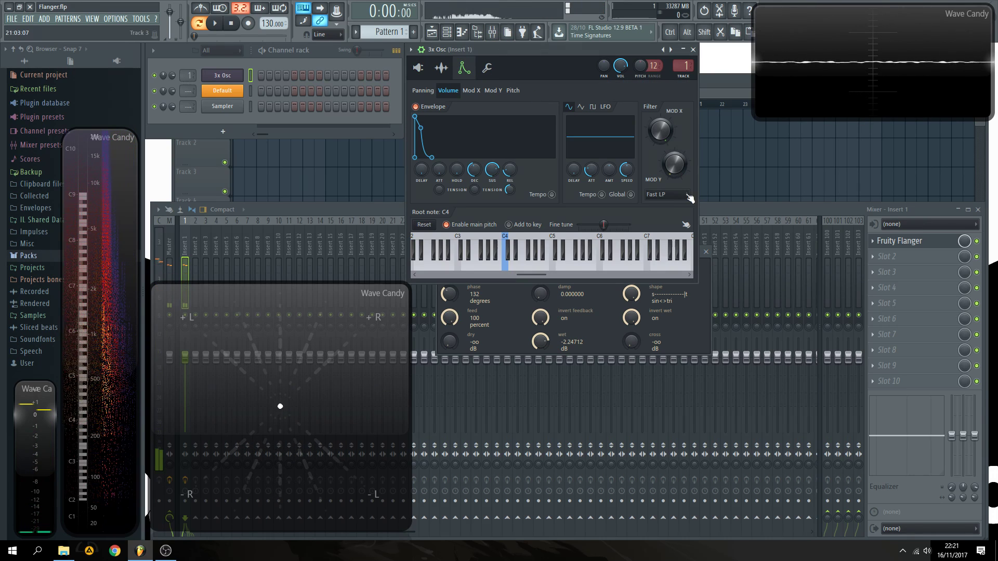
{"action": "left_click", "coordinate": [666, 195]}
{"action": "left_click", "coordinate": [666, 226]}
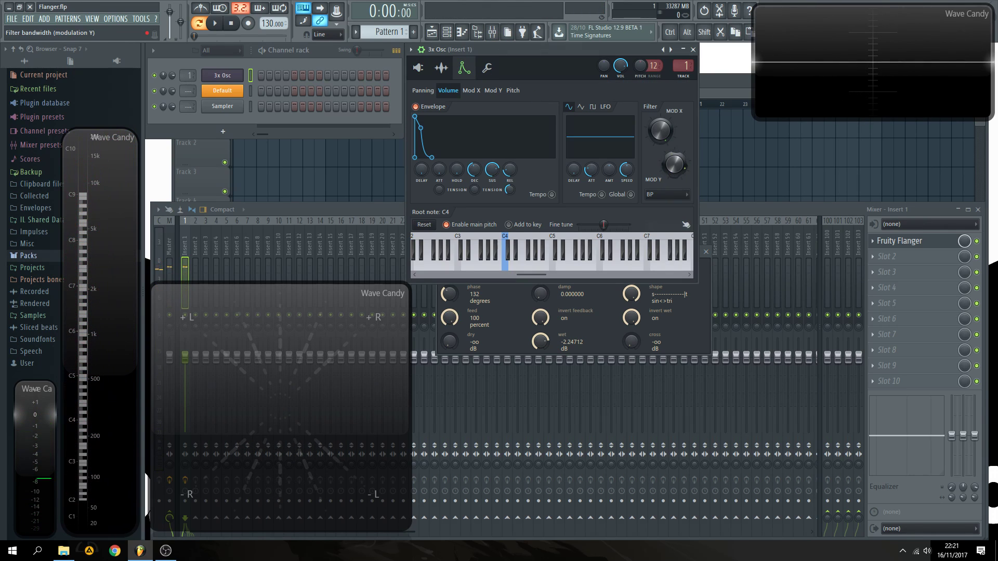
{"action": "left_click_drag", "start_coordinate": [661, 131], "coordinate": [661, 138]}
{"action": "key", "text": "z"}
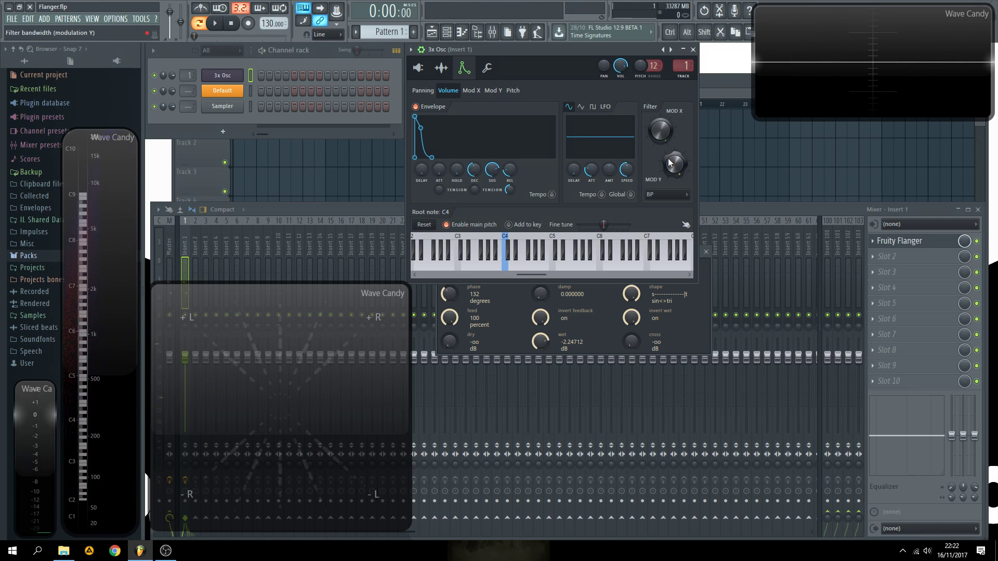
Set the 3x Osc filter type back to Fast LP and return to the oscillator and flanger controls
{"action": "right_click", "coordinate": [661, 134]}
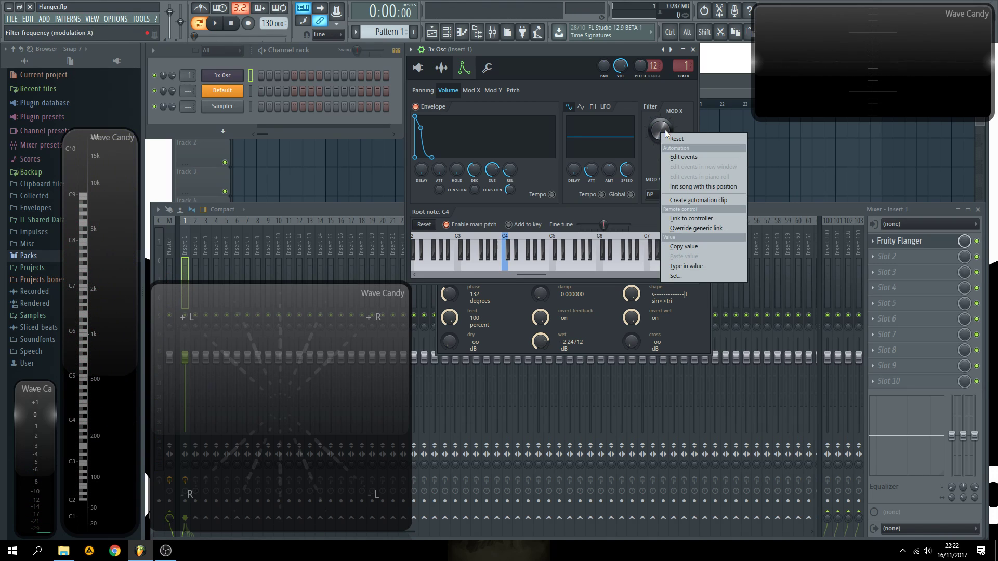
{"action": "left_click", "coordinate": [669, 193]}
{"action": "left_click", "coordinate": [668, 194]}
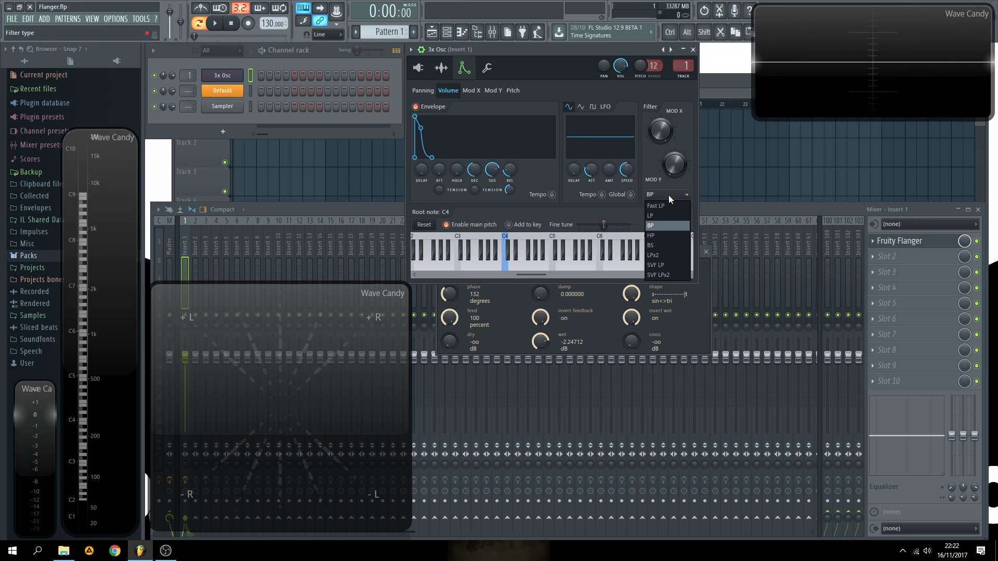
{"action": "left_click", "coordinate": [422, 69]}
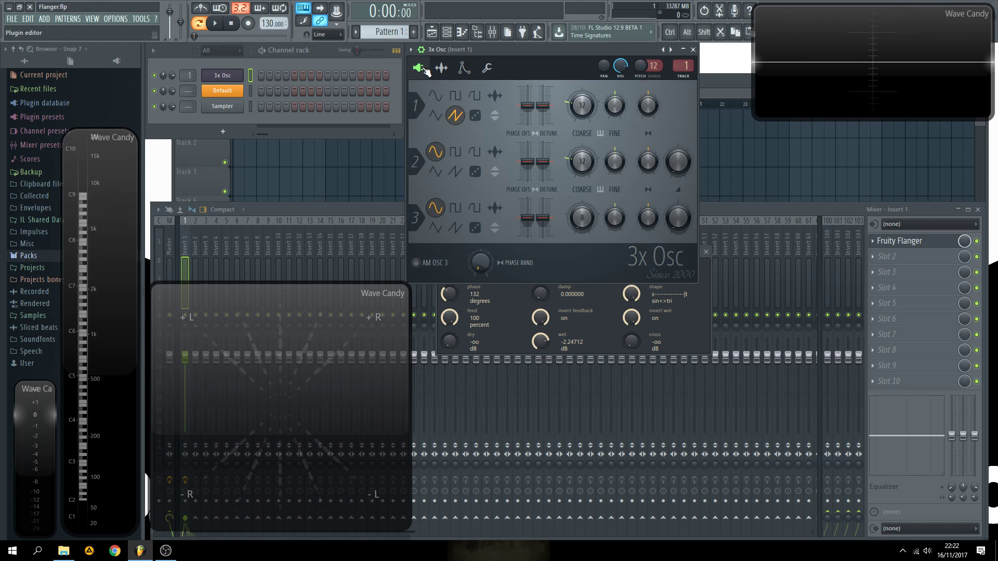
{"action": "left_click", "coordinate": [601, 311]}
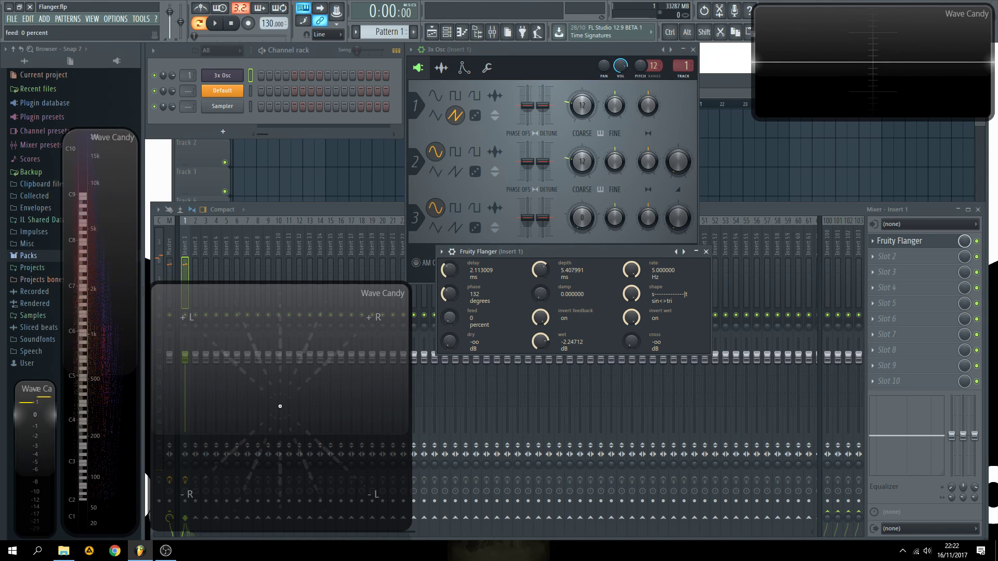
Set the flanger's feed to 15 percent, its delay to about 3.08 ms and its rate to about 0.31 Hz
{"action": "left_click_drag", "start_coordinate": [454, 317], "coordinate": [453, 353]}
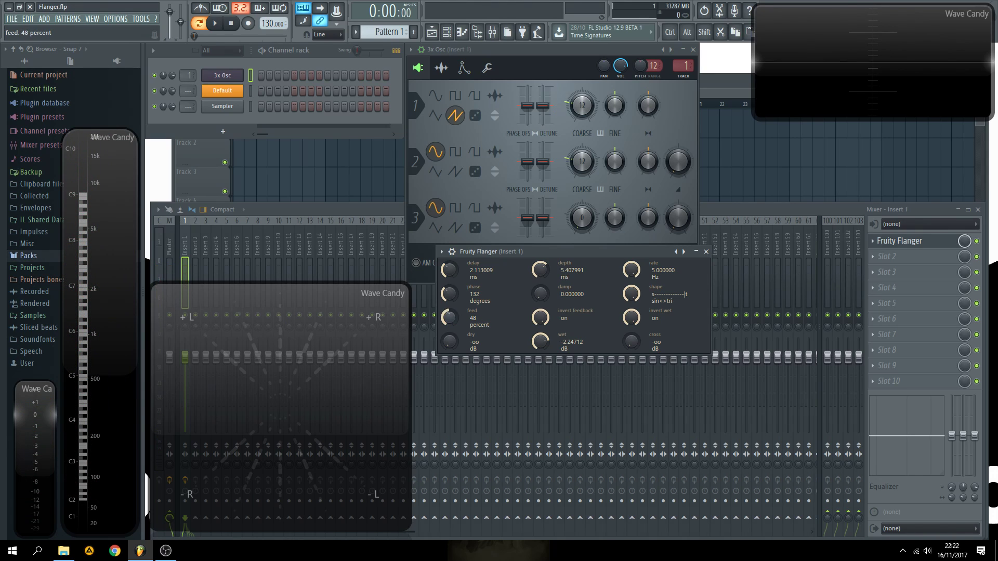
{"action": "left_click_drag", "start_coordinate": [454, 317], "coordinate": [453, 312]}
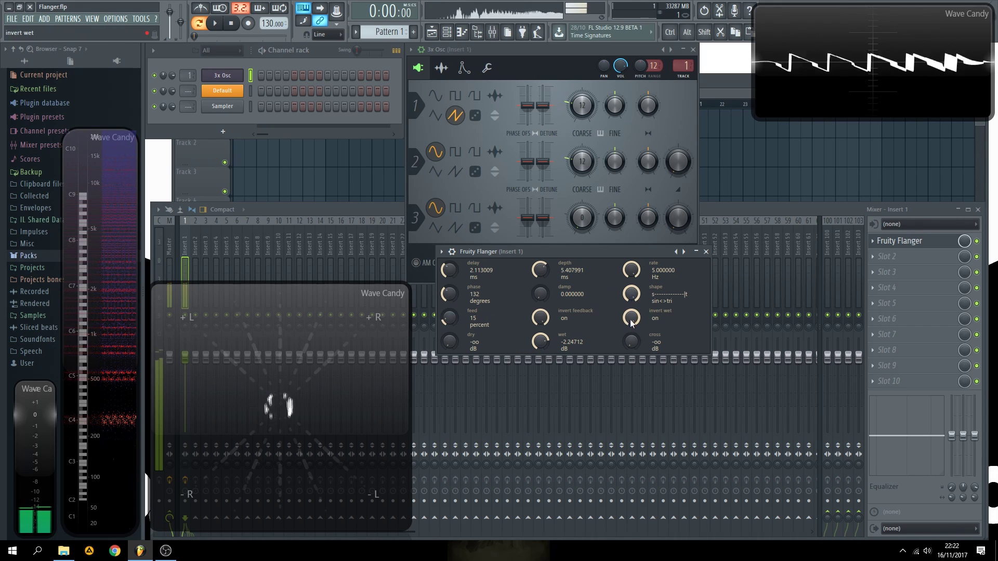
{"action": "left_click_drag", "start_coordinate": [450, 271], "coordinate": [451, 265]}
{"action": "left_click_drag", "start_coordinate": [631, 271], "coordinate": [632, 301]}
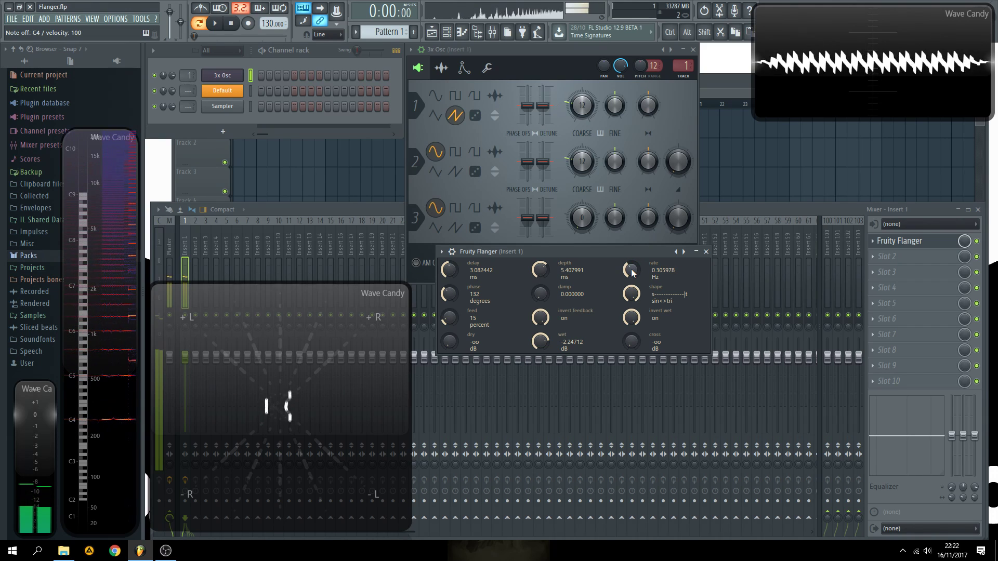
{"action": "left_click_drag", "start_coordinate": [632, 301], "coordinate": [631, 269]}
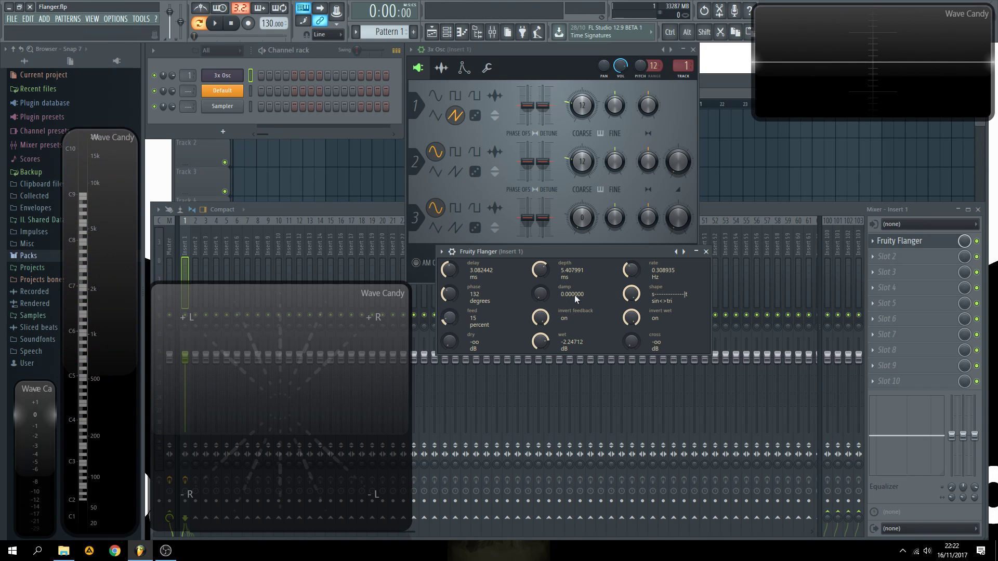
Raise the flanger's rate to 5 Hz and move its shape fully to sine, playing C4
{"action": "left_click_drag", "start_coordinate": [642, 252], "coordinate": [633, 280]}
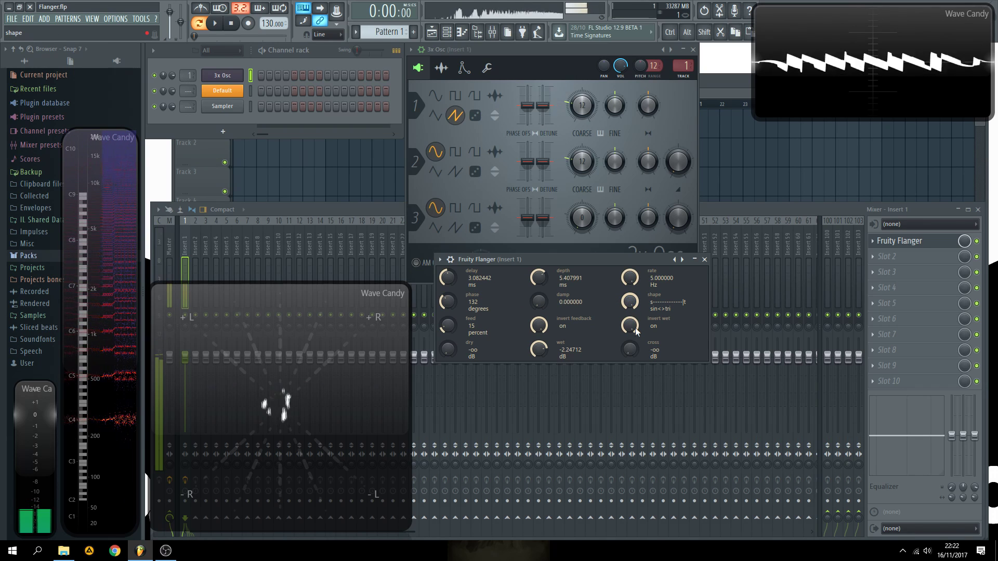
{"action": "left_click_drag", "start_coordinate": [631, 302], "coordinate": [631, 265]}
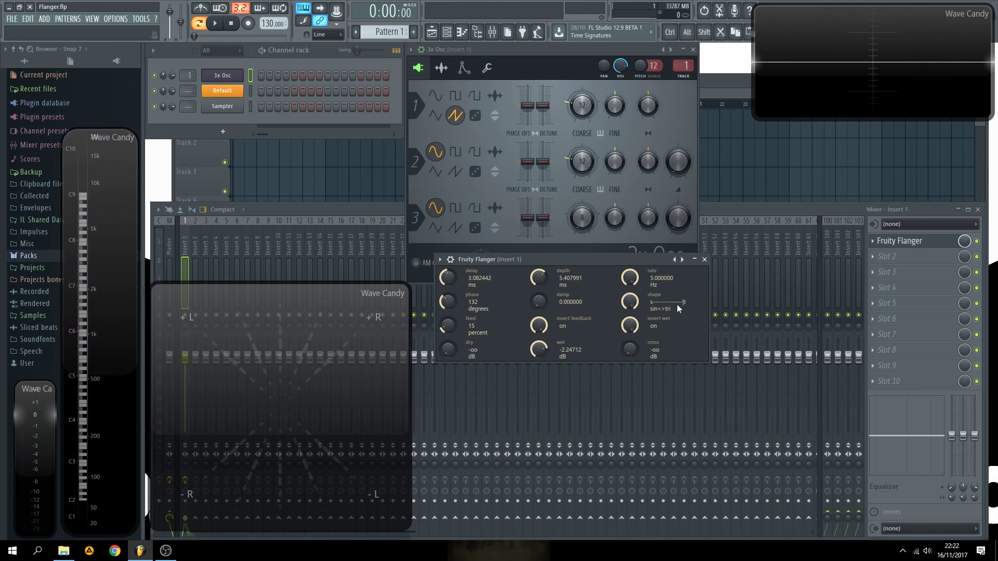
{"action": "left_click_drag", "start_coordinate": [638, 302], "coordinate": [638, 343]}
{"action": "key", "text": "z"}
{"action": "left_click_drag", "start_coordinate": [639, 63], "coordinate": [640, 89]}
{"action": "left_click", "coordinate": [682, 335]}
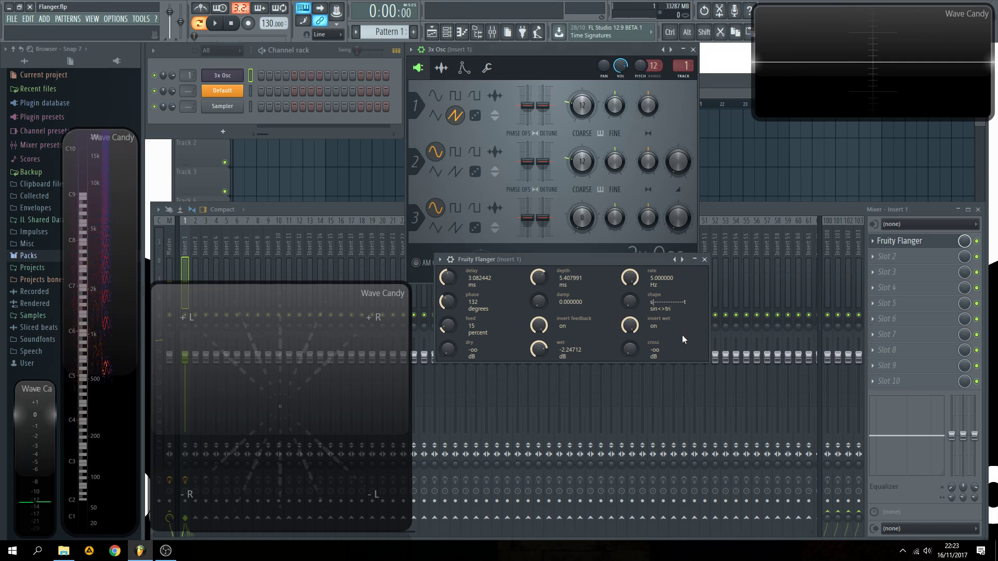
Set the 3x Osc pitch range to 2 and the flanger's shape fully to triangle, and play C4 and C5
{"action": "left_click", "coordinate": [646, 93]}
{"action": "left_click", "coordinate": [656, 307]}
{"action": "left_click_drag", "start_coordinate": [629, 302], "coordinate": [630, 289]}
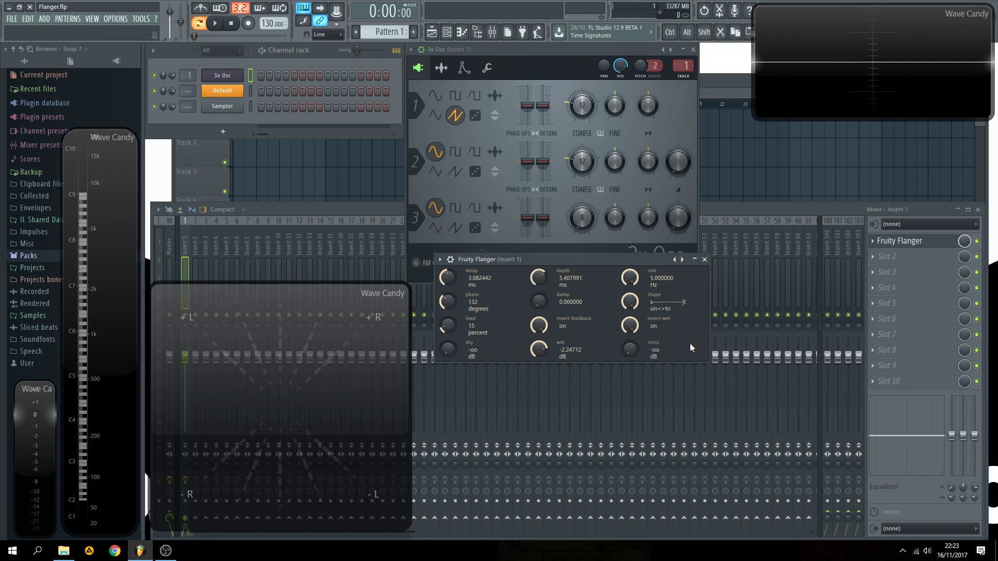
{"action": "key", "text": "z"}
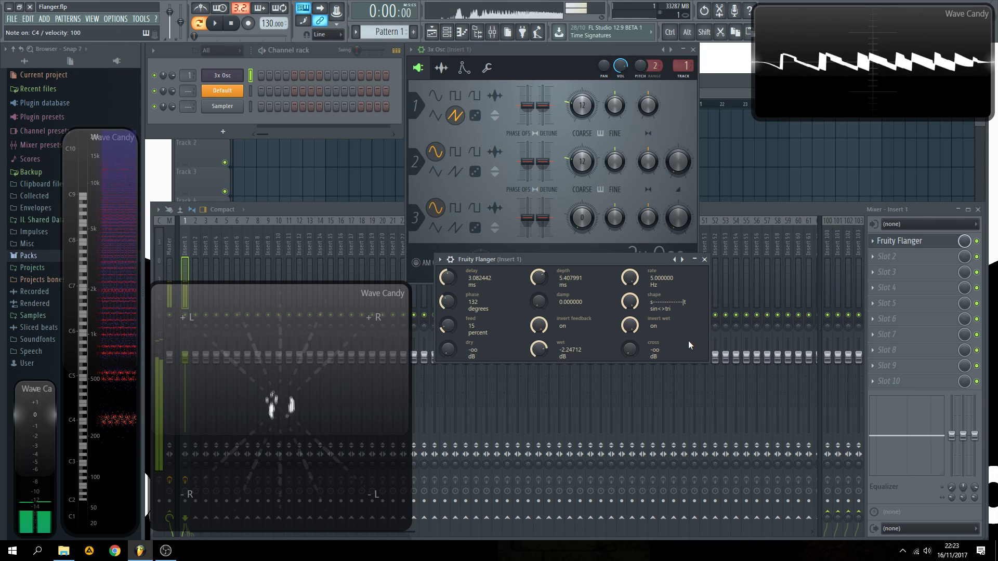
{"action": "key", "text": "q"}
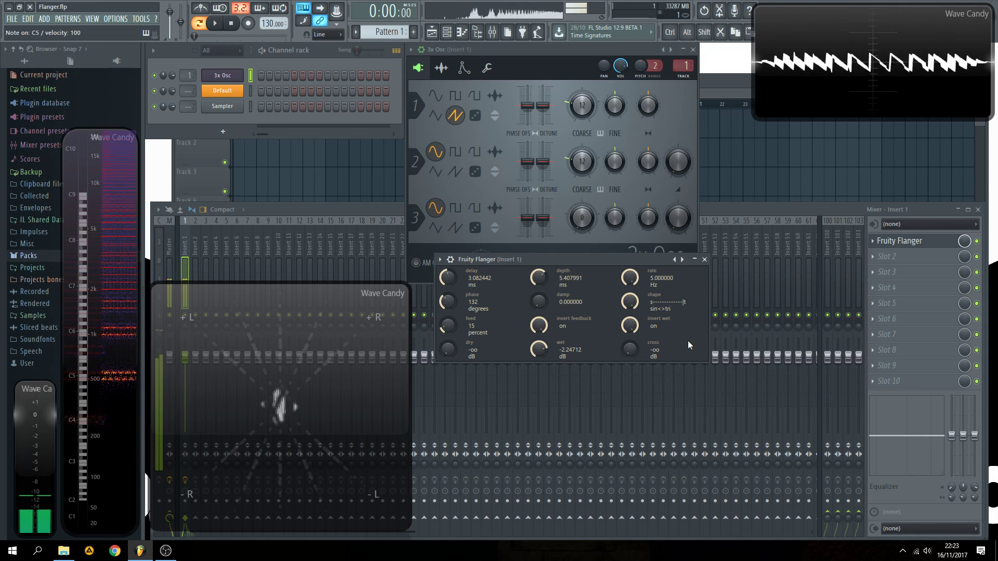
Bypass Fruity Flanger, play C#5 on the unprocessed 3x Osc, and re-enable the effect
{"action": "left_click", "coordinate": [982, 244]}
{"action": "left_click", "coordinate": [977, 241]}
{"action": "left_click", "coordinate": [575, 55]}
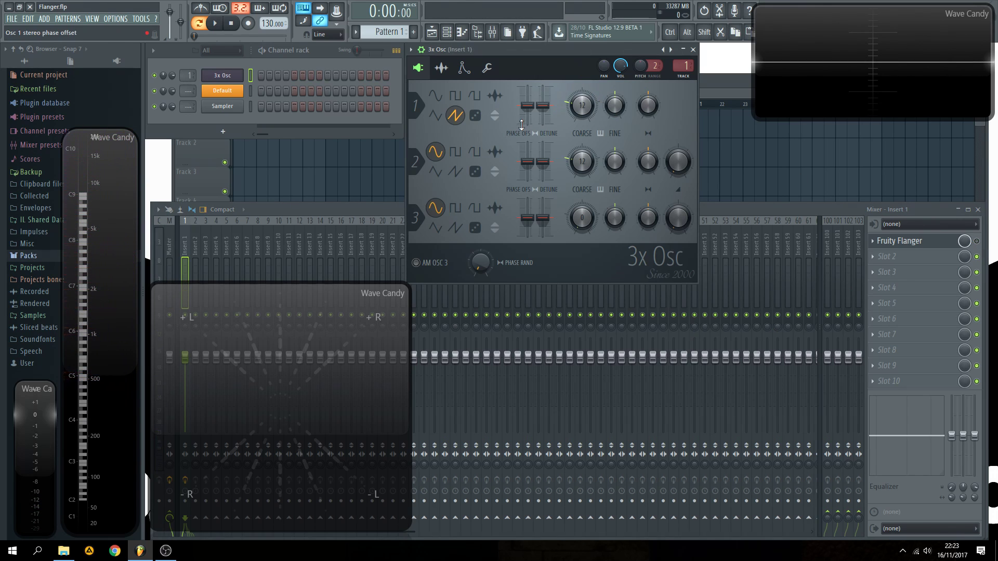
{"action": "left_click", "coordinate": [471, 77]}
{"action": "key", "text": "w"}
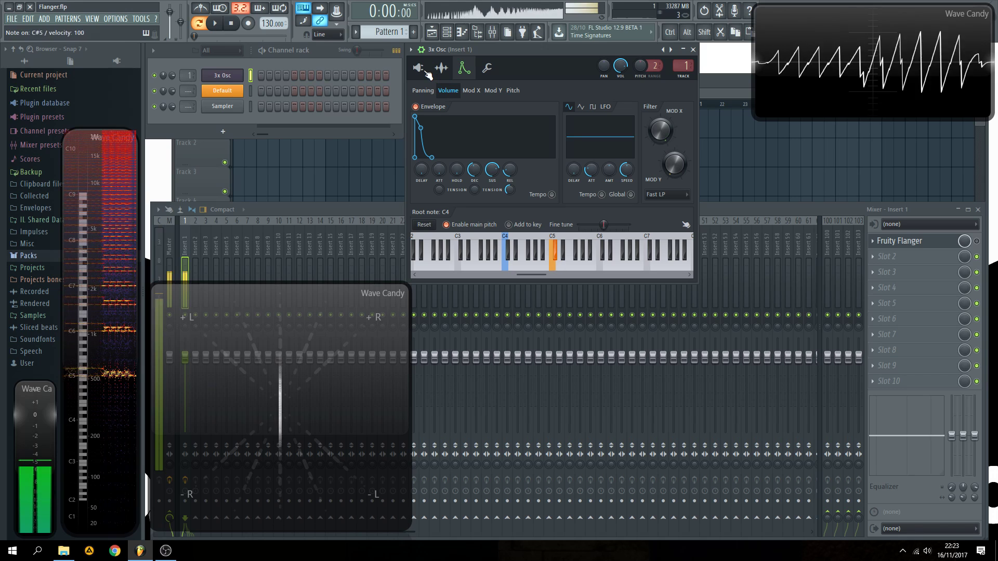
{"action": "left_click", "coordinate": [418, 68]}
{"action": "left_click", "coordinate": [977, 241]}
Show the Fruity Flanger window again, play C4, and lower the rate to about 0.21 Hz
{"action": "left_click", "coordinate": [928, 243]}
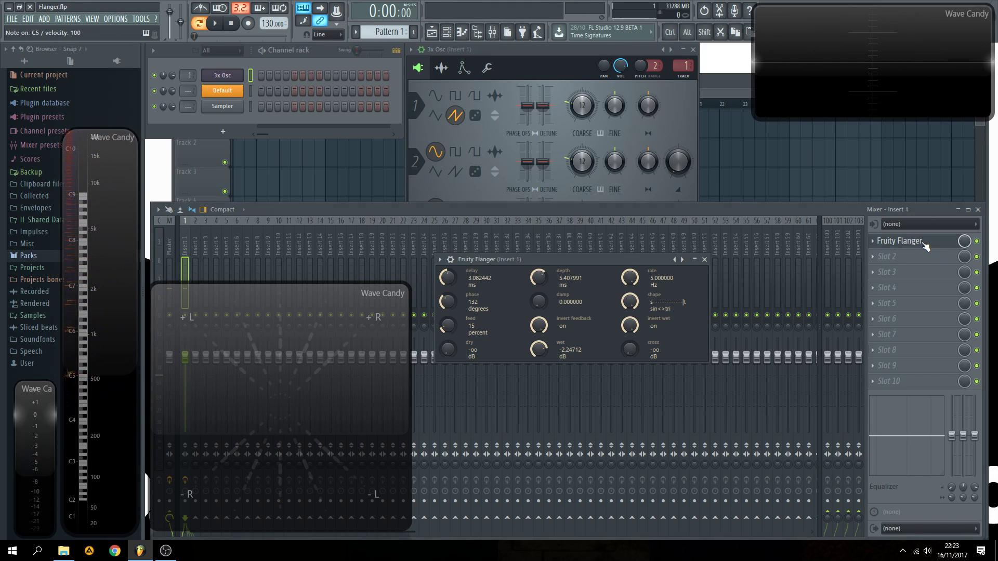
{"action": "key", "text": "z"}
{"action": "left_click_drag", "start_coordinate": [635, 283], "coordinate": [635, 322]}
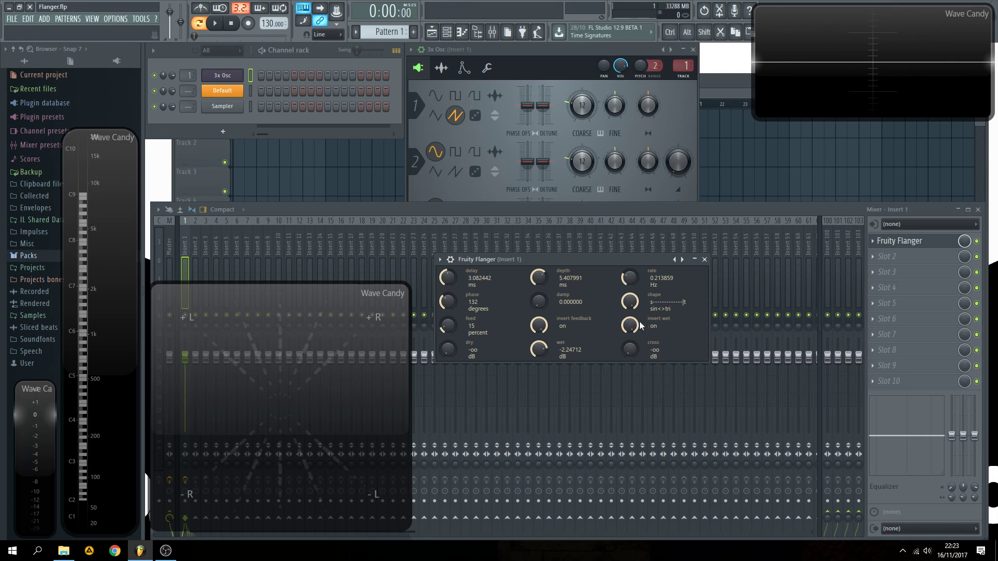
Play C4 repeatedly to audition the slower flanger, and reposition the flanger window over the mixer
{"action": "key", "text": "z"}
{"action": "key", "text": "z"}
{"action": "key", "text": "z"}
{"action": "key", "text": "z"}
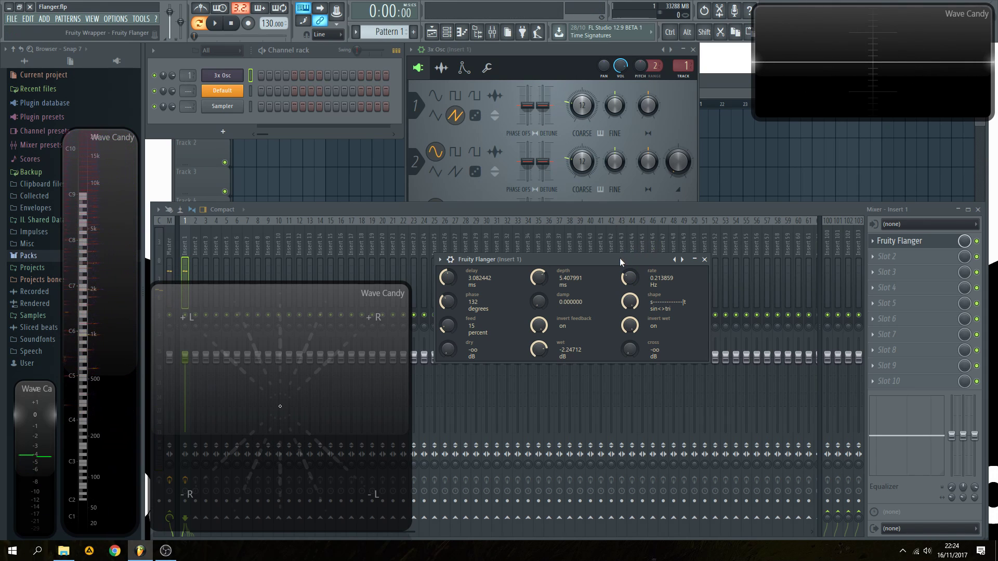
{"action": "left_click_drag", "start_coordinate": [610, 258], "coordinate": [639, 243]}
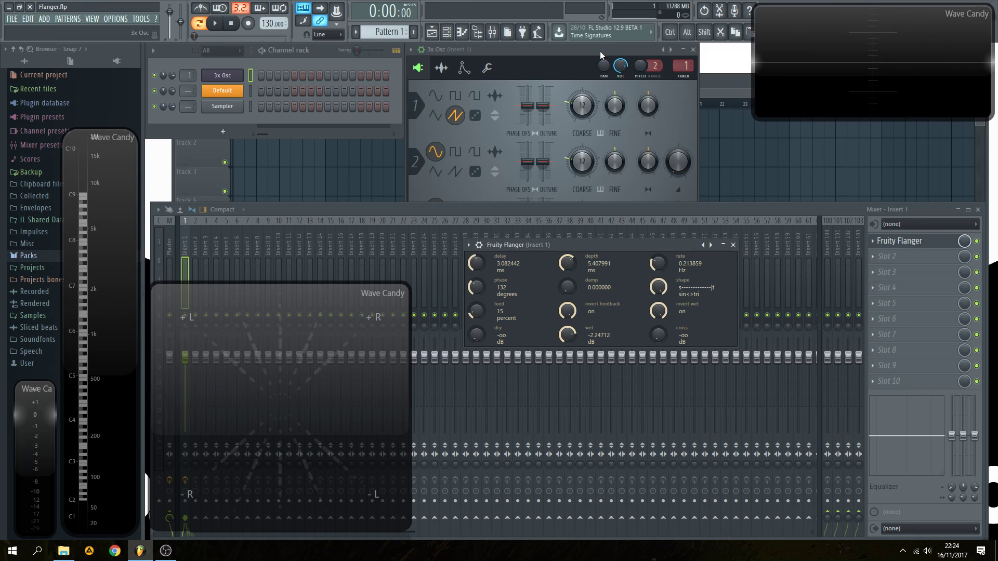
Load the Modulation preset in Fruity Flanger and shift its window slightly down over the mixer
{"action": "right_click", "coordinate": [705, 244]}
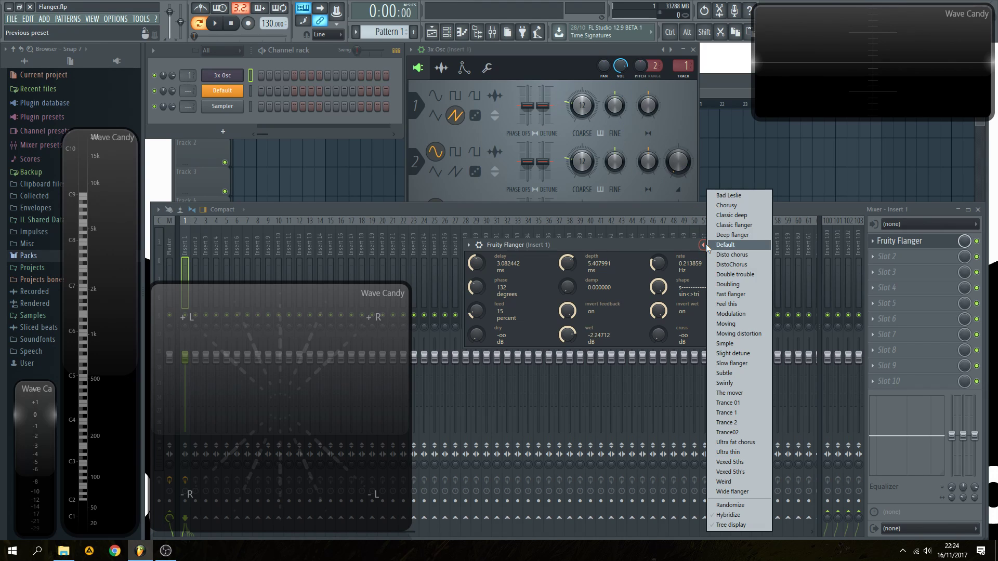
{"action": "left_click", "coordinate": [734, 314]}
{"action": "left_click_drag", "start_coordinate": [638, 250], "coordinate": [639, 255]}
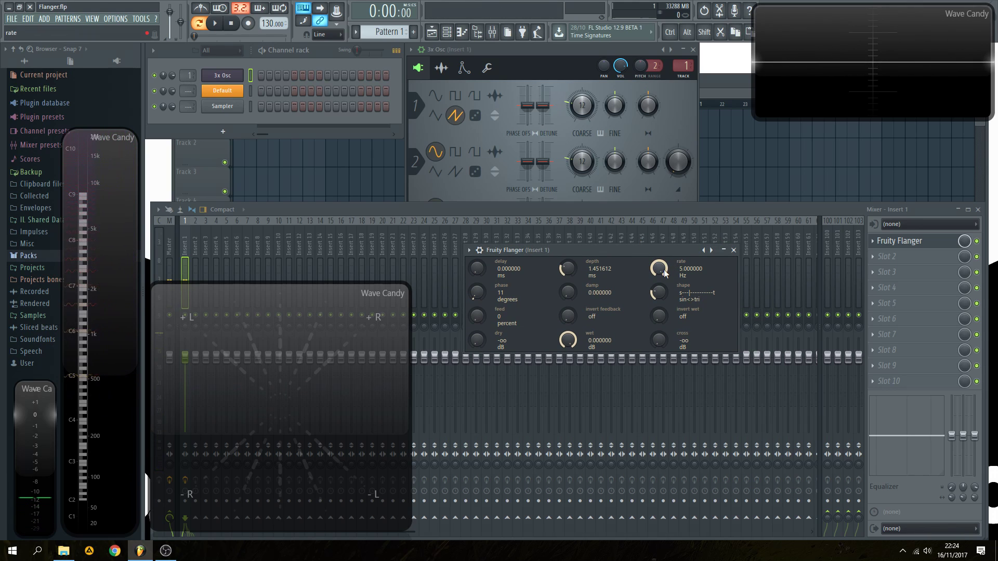
Show the full 3x Osc window with the flanger window placed beneath it, and set oscillator 2 to a slightly detuned sawtooth
{"action": "left_click", "coordinate": [559, 52]}
{"action": "left_click", "coordinate": [691, 294]}
{"action": "left_click_drag", "start_coordinate": [660, 252], "coordinate": [640, 293]}
{"action": "left_click", "coordinate": [456, 171]}
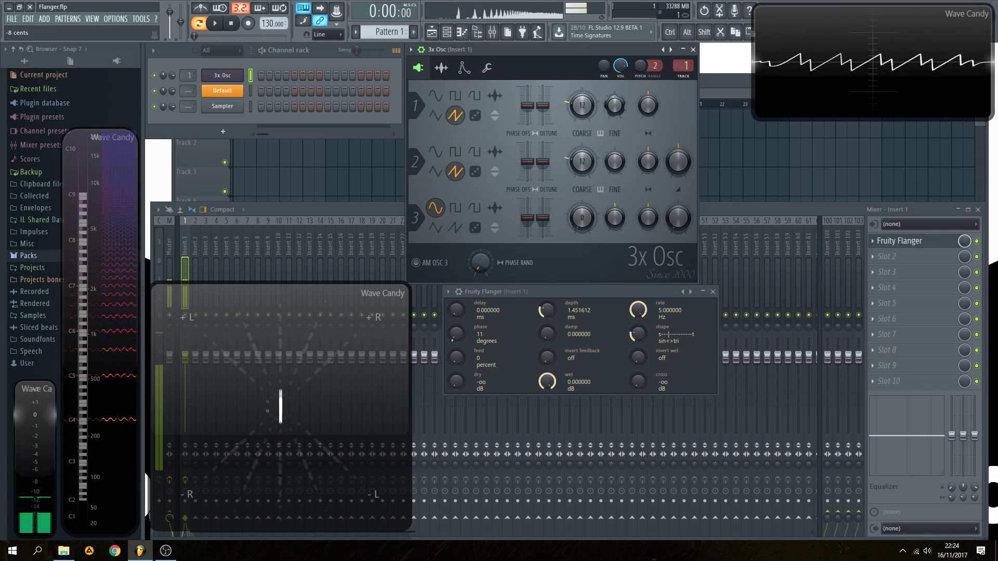
{"action": "left_click_drag", "start_coordinate": [543, 161], "coordinate": [543, 158]}
Set the flanger's feed to 10 percent, rate to 0 Hz, delay to about 0.40 ms, depth to about 1.39 ms, phase to 26 degrees and shape to sine
{"action": "left_click_drag", "start_coordinate": [462, 359], "coordinate": [462, 349]}
{"action": "left_click_drag", "start_coordinate": [638, 310], "coordinate": [638, 353]}
{"action": "left_click_drag", "start_coordinate": [548, 311], "coordinate": [547, 283]}
{"action": "left_click_drag", "start_coordinate": [456, 311], "coordinate": [457, 299]}
{"action": "left_click_drag", "start_coordinate": [547, 310], "coordinate": [548, 327]}
{"action": "left_click_drag", "start_coordinate": [456, 335], "coordinate": [457, 327]}
{"action": "left_click_drag", "start_coordinate": [547, 310], "coordinate": [548, 319]}
{"action": "mouse_move", "coordinate": [638, 335]}
{"action": "left_mouse_down"}
{"action": "mouse_move", "coordinate": [637, 343]}
{"action": "mouse_move", "coordinate": [638, 321]}
{"action": "left_mouse_up"}
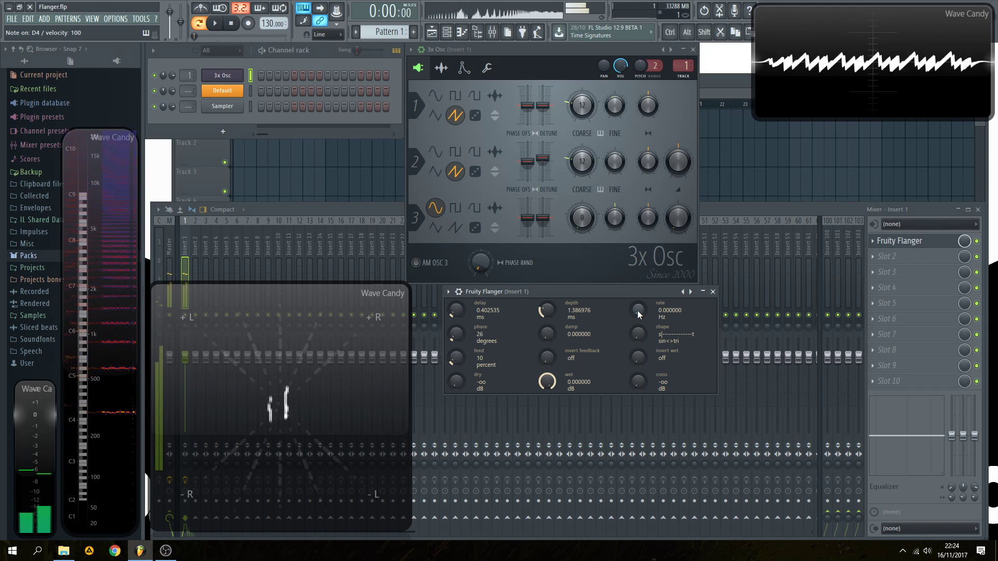
Set the rate to about 0.13 Hz, dry to -1.2 dB, wet to -3.5 dB and cross to -5.6 dB, with invert wet on, while playing notes
{"action": "left_click_drag", "start_coordinate": [456, 382], "coordinate": [456, 368]}
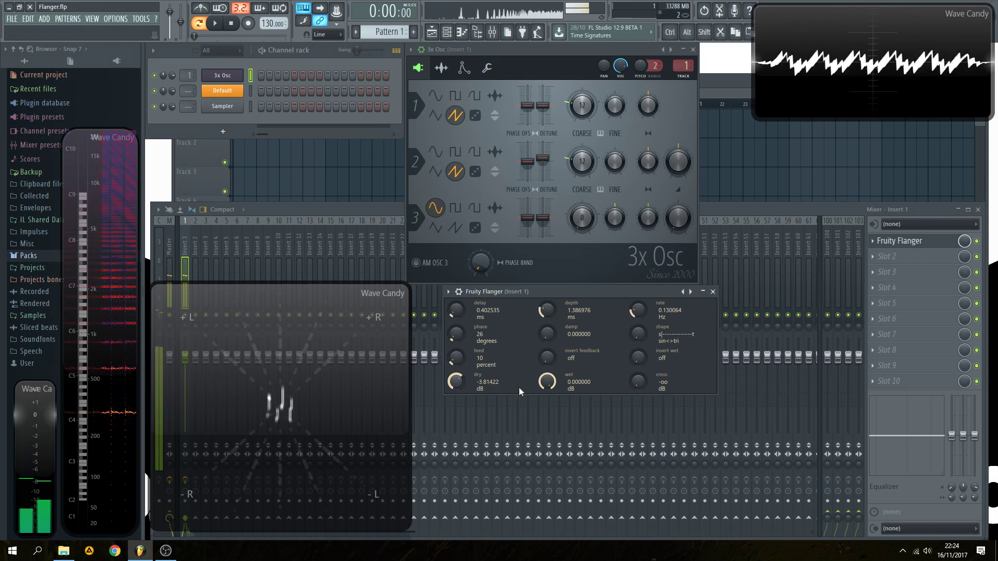
{"action": "left_click_drag", "start_coordinate": [551, 386], "coordinate": [551, 378]}
{"action": "mouse_move", "coordinate": [635, 387]}
{"action": "left_mouse_down"}
{"action": "mouse_move", "coordinate": [634, 380]}
{"action": "mouse_move", "coordinate": [626, 386]}
{"action": "left_mouse_up"}
{"action": "left_click_drag", "start_coordinate": [456, 382], "coordinate": [456, 373]}
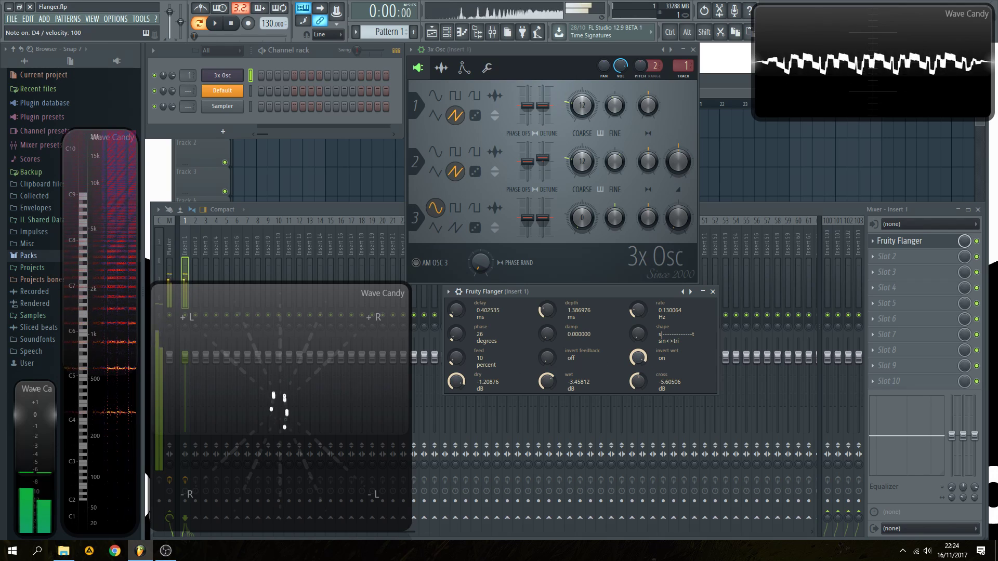
{"action": "left_click", "coordinate": [643, 357]}
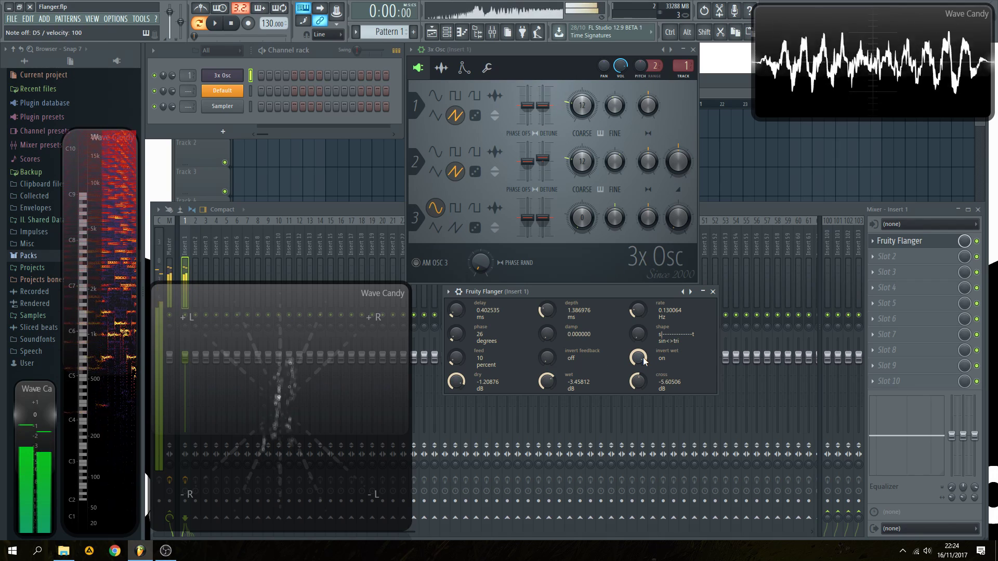
Reselect mixer track Insert 1, reopen its Fruity Flanger, and reposition the plugin window over the mixer
{"action": "left_click", "coordinate": [704, 395]}
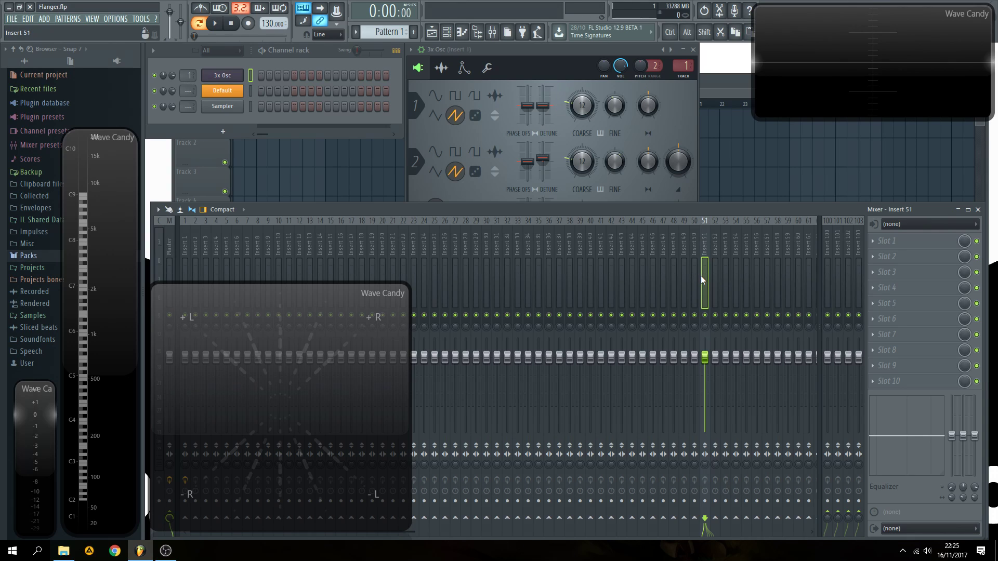
{"action": "left_click", "coordinate": [188, 236]}
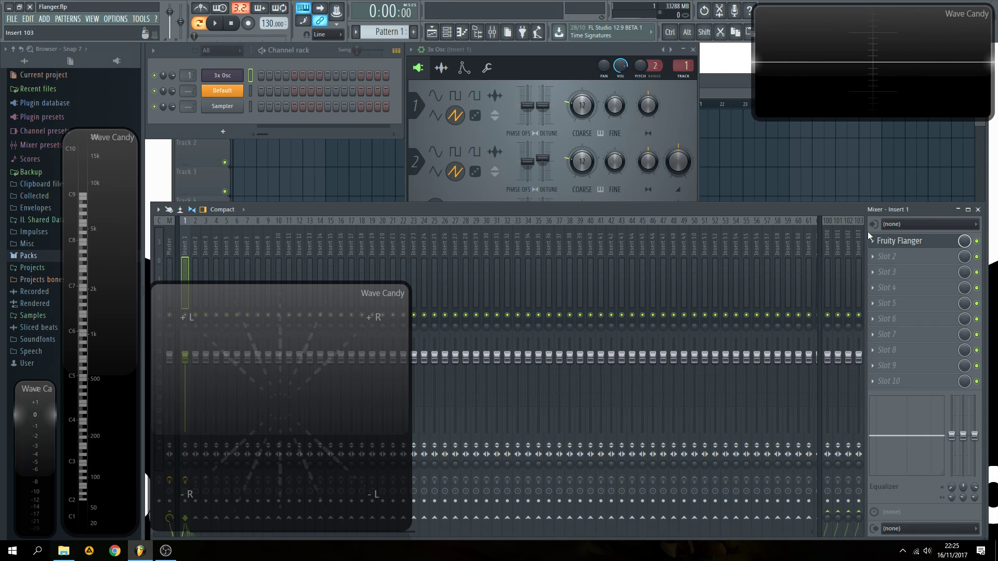
{"action": "left_click", "coordinate": [914, 242]}
{"action": "left_click_drag", "start_coordinate": [623, 290], "coordinate": [613, 275]}
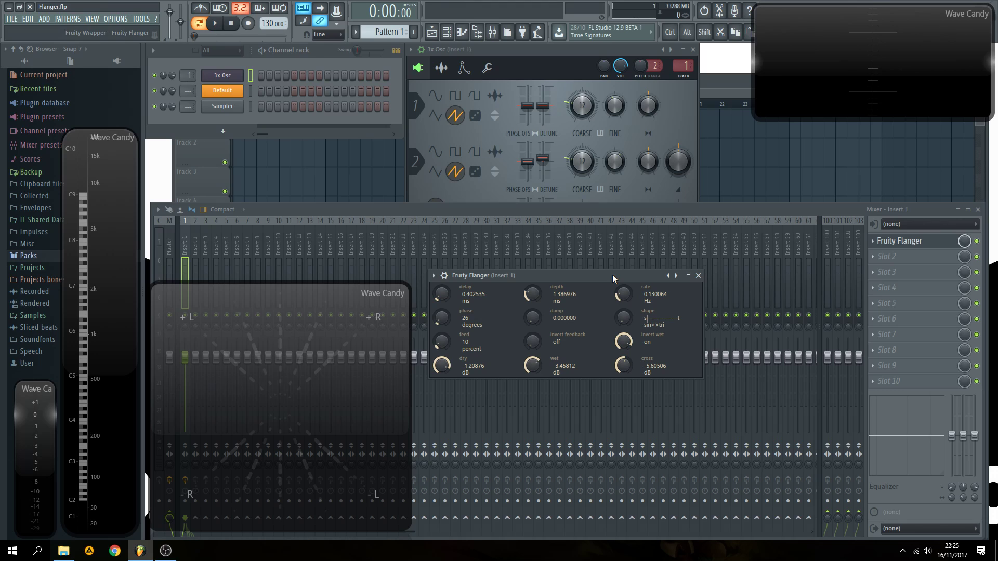